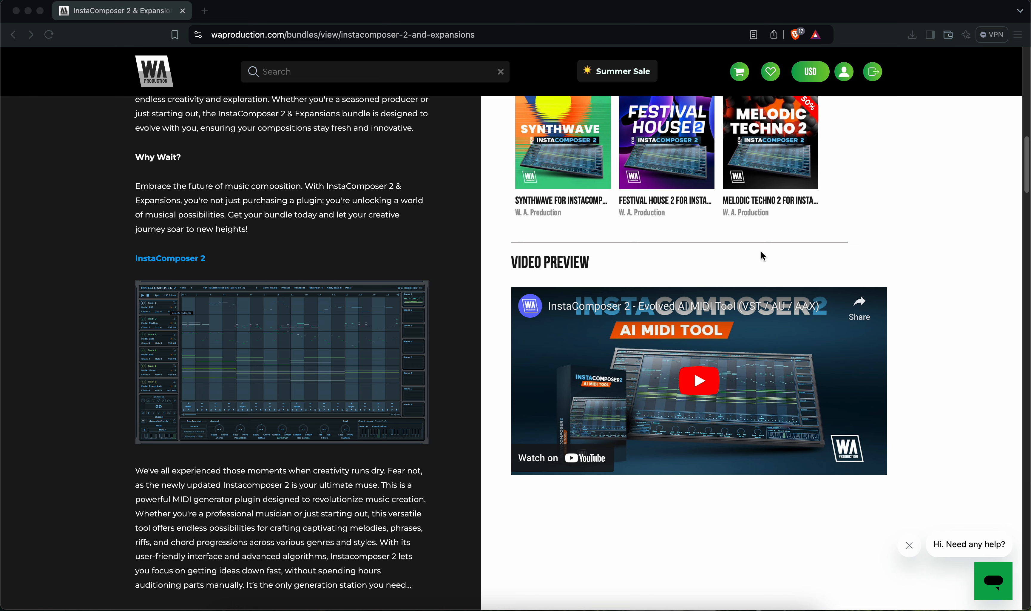
- Browse the InstaComposer 2 & Expansions bundle page, including its price, included plugins and feature description
{"action": "scroll", "coordinate": [721, 319], "scroll_direction": "up", "scroll_amount": 3}
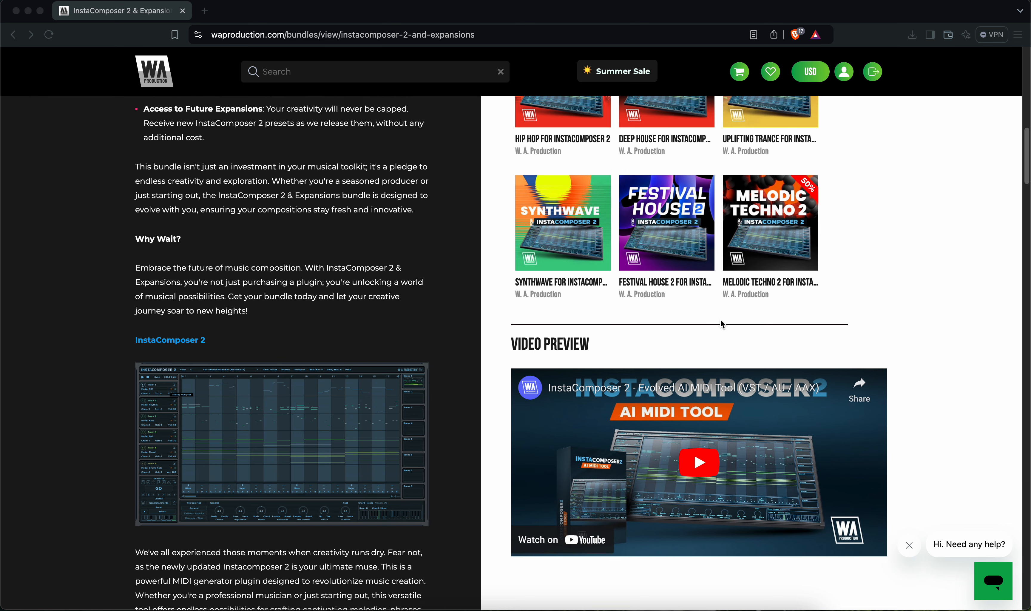
{"action": "scroll", "coordinate": [721, 322], "scroll_direction": "up", "scroll_amount": 2}
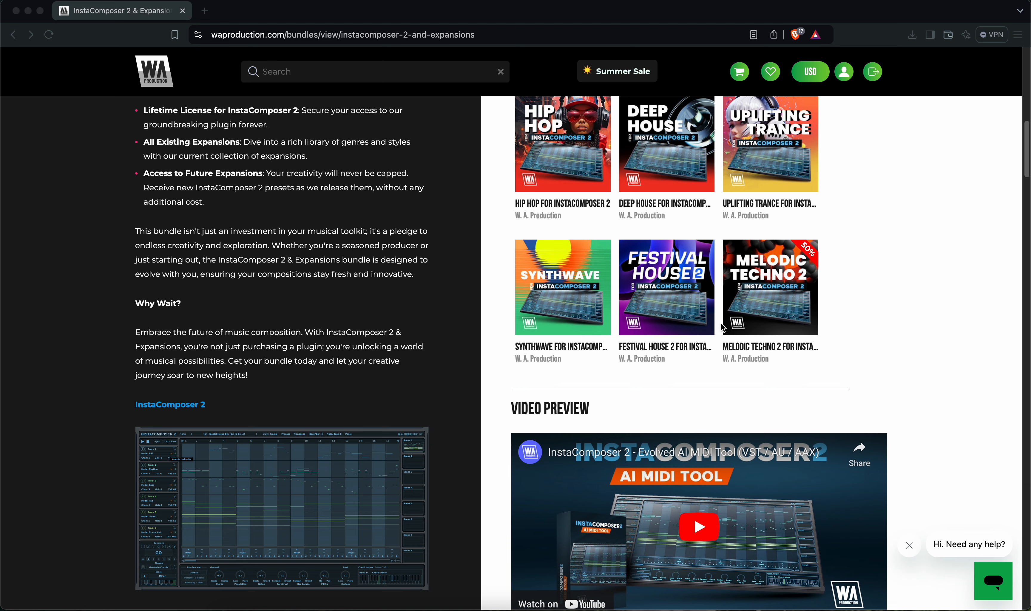
{"action": "scroll", "coordinate": [716, 286], "scroll_direction": "up", "scroll_amount": 2}
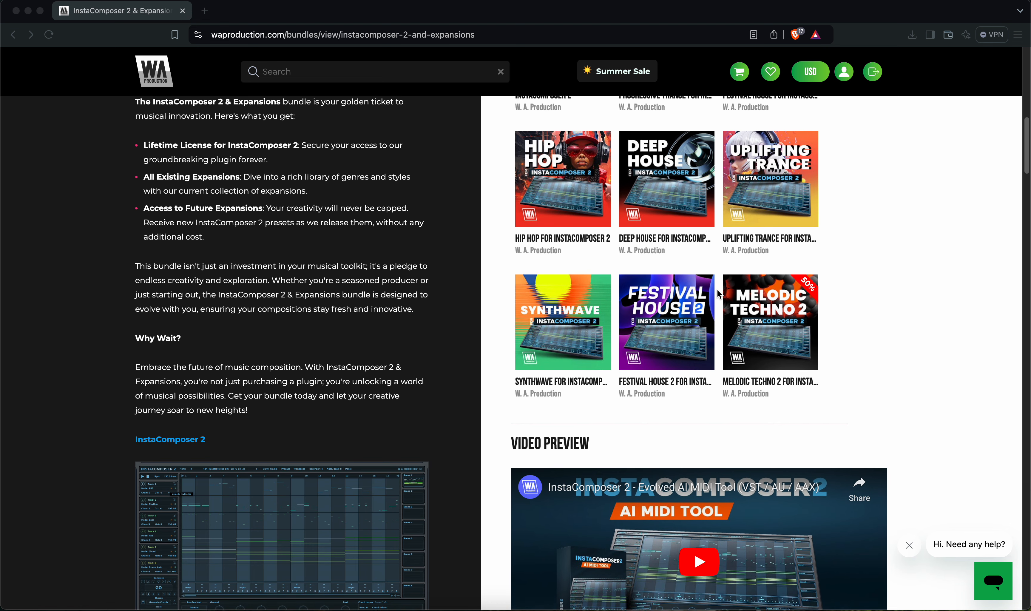
{"action": "scroll", "coordinate": [717, 289], "scroll_direction": "up", "scroll_amount": 1}
{"action": "scroll", "coordinate": [717, 293], "scroll_direction": "up", "scroll_amount": 6}
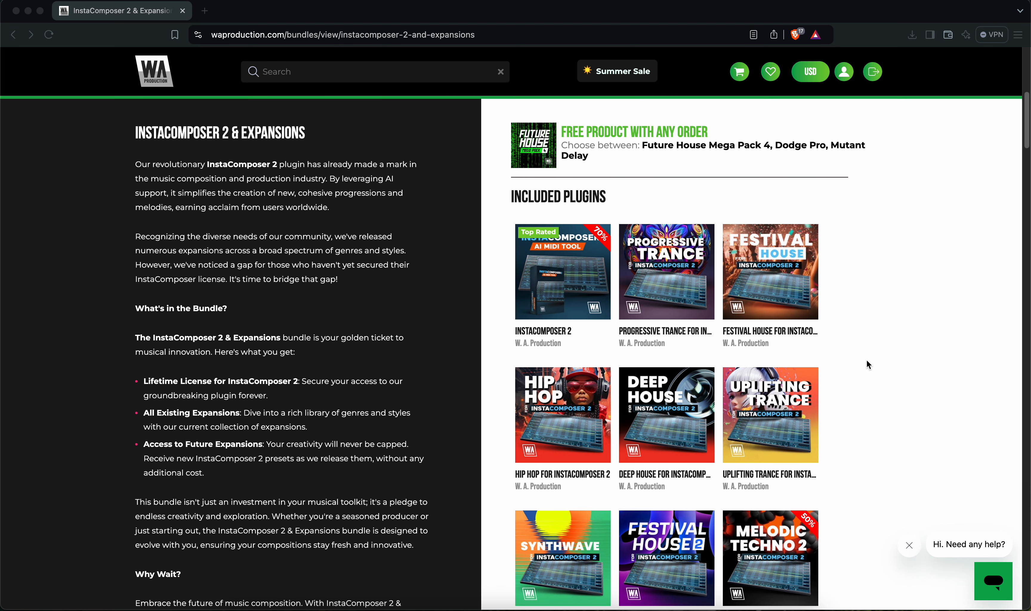
{"action": "scroll", "coordinate": [866, 360], "scroll_direction": "up", "scroll_amount": 10}
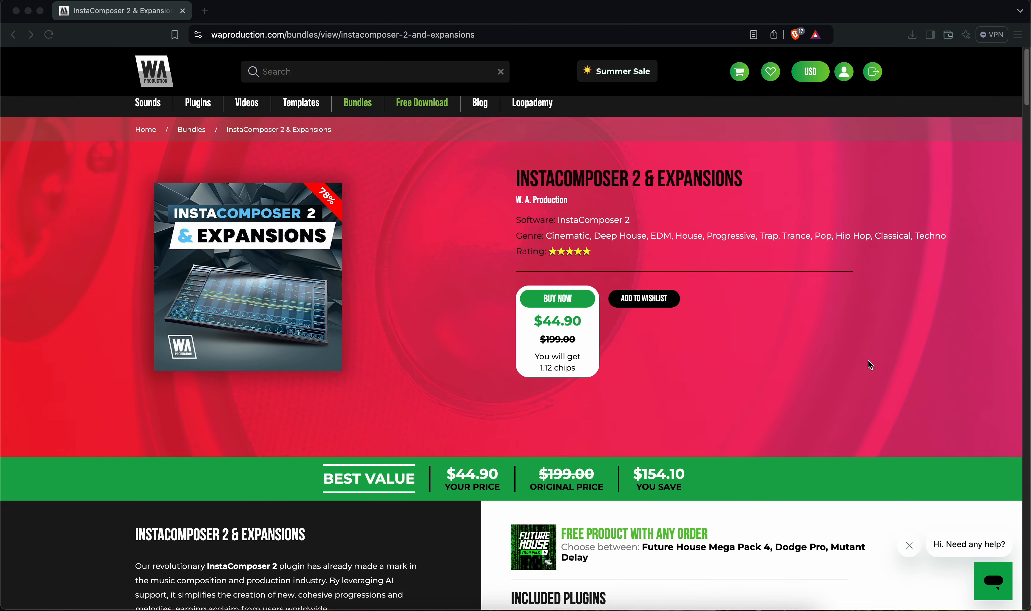
{"action": "scroll", "coordinate": [868, 361], "scroll_direction": "down", "scroll_amount": 5}
{"action": "scroll", "coordinate": [868, 361], "scroll_direction": "up", "scroll_amount": 4}
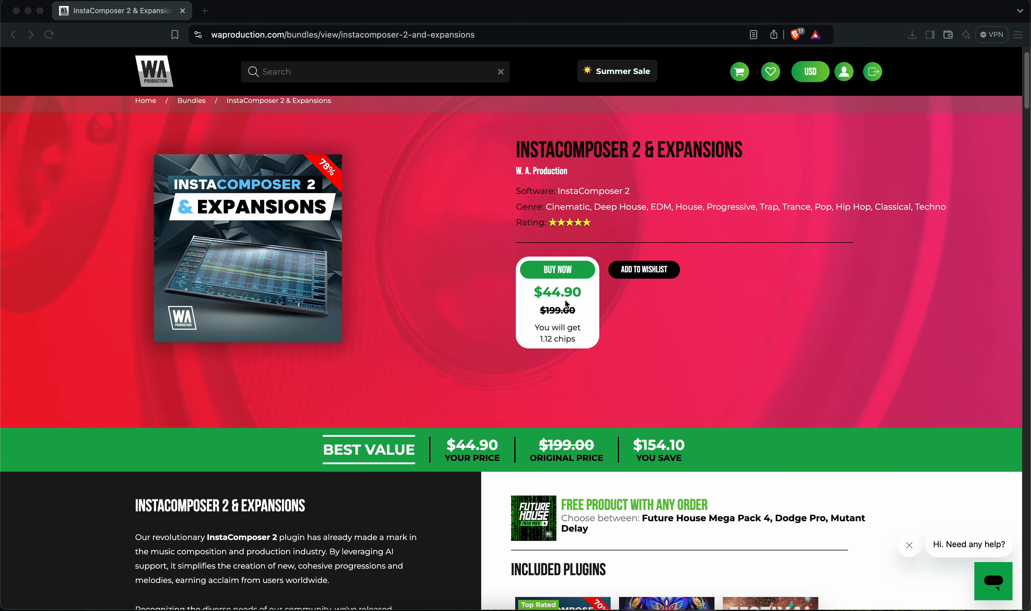
{"action": "scroll", "coordinate": [567, 304], "scroll_direction": "down", "scroll_amount": 10}
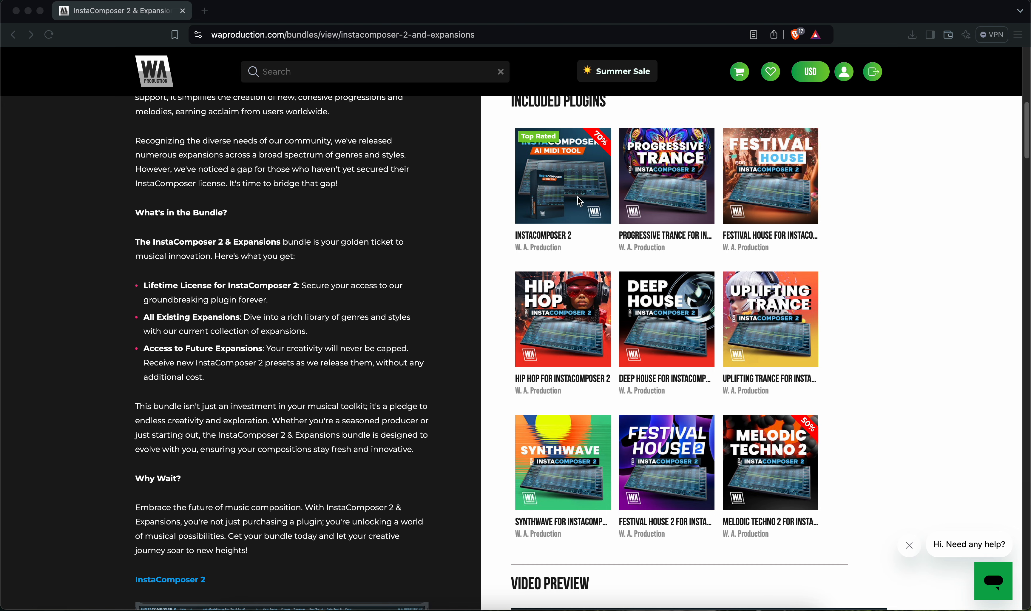
{"action": "scroll", "coordinate": [578, 200], "scroll_direction": "up", "scroll_amount": 10}
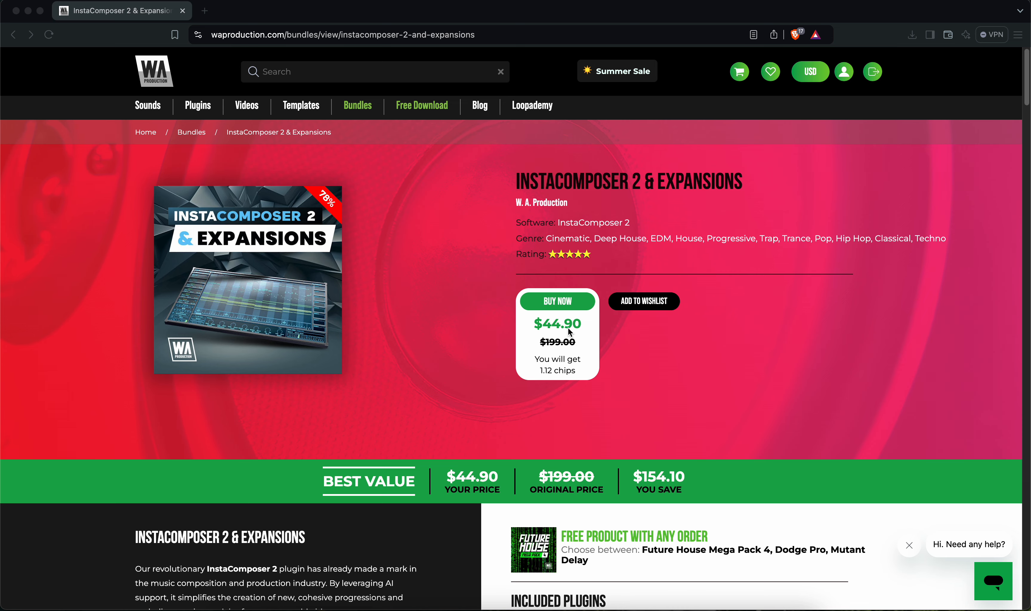
{"action": "scroll", "coordinate": [584, 333], "scroll_direction": "down", "scroll_amount": 10}
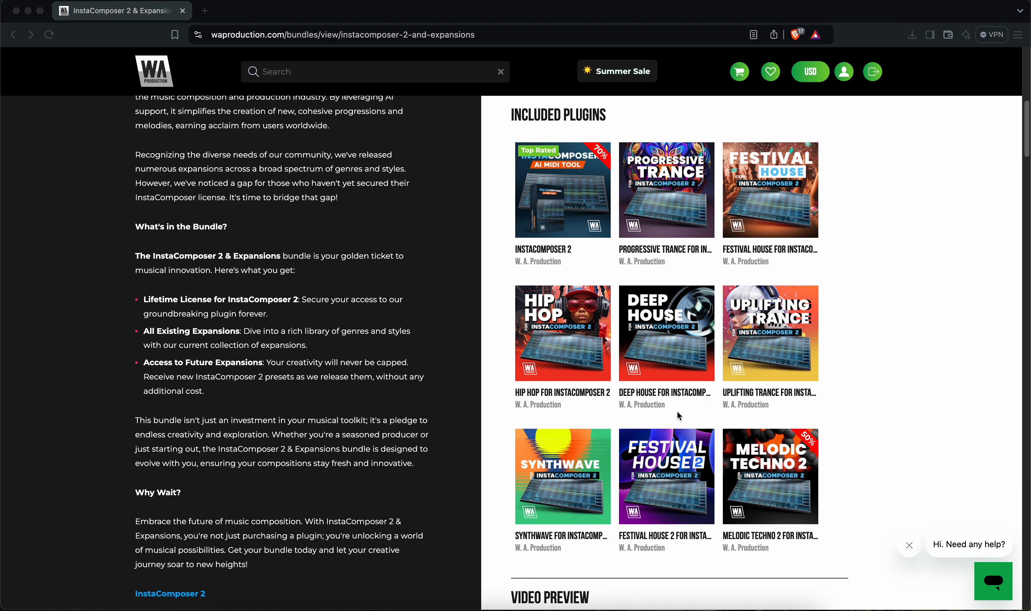
{"action": "scroll", "coordinate": [681, 396], "scroll_direction": "down", "scroll_amount": 10}
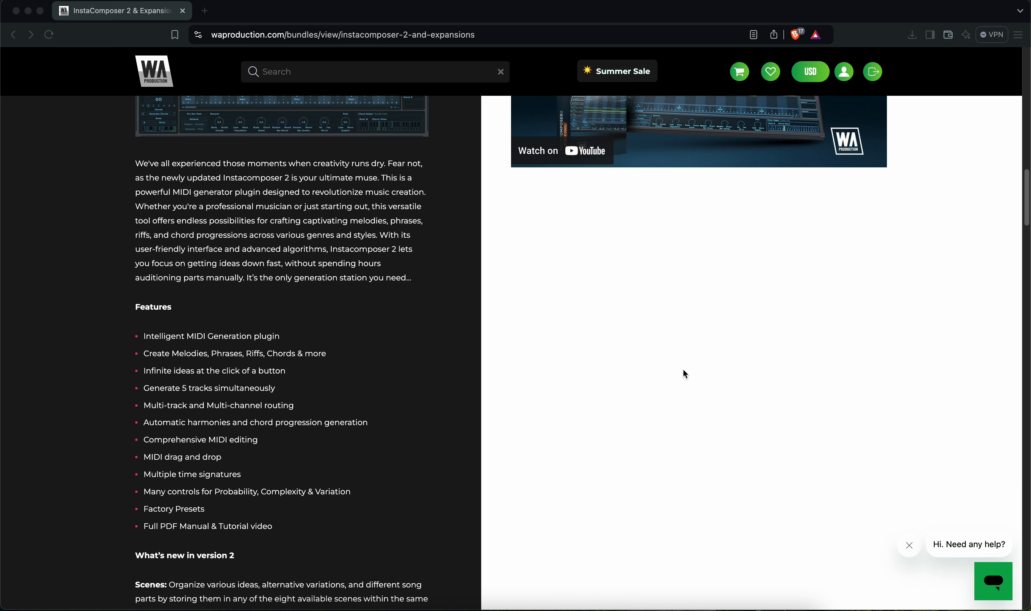
{"action": "scroll", "coordinate": [682, 371], "scroll_direction": "up", "scroll_amount": 2}
{"action": "scroll", "coordinate": [683, 372], "scroll_direction": "up", "scroll_amount": 15}
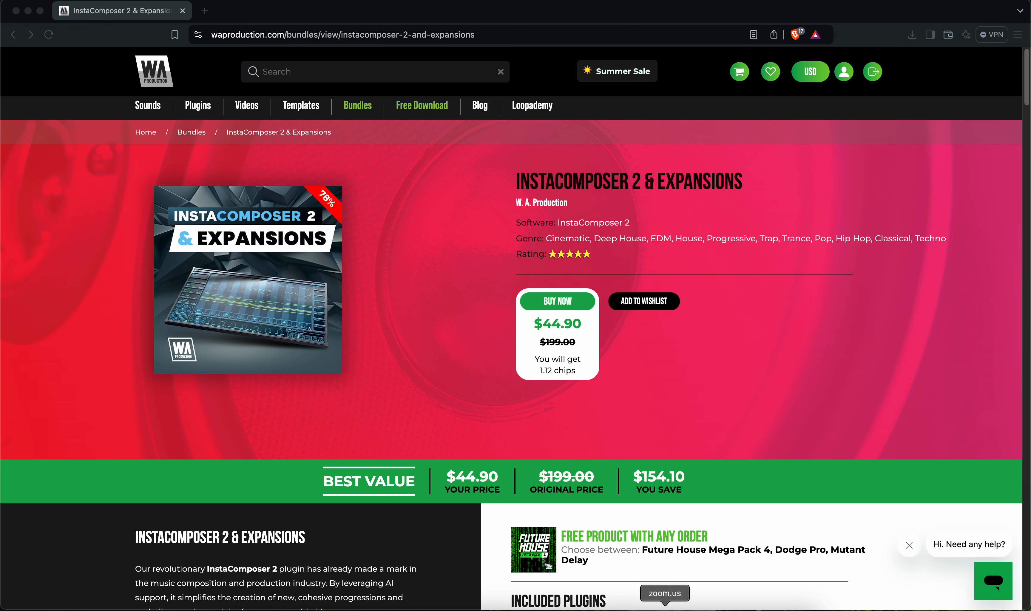
- Switch to Ableton Live and look through the available modes for Track 1 in InstaComposer 2
{"action": "left_click", "coordinate": [378, 608]}
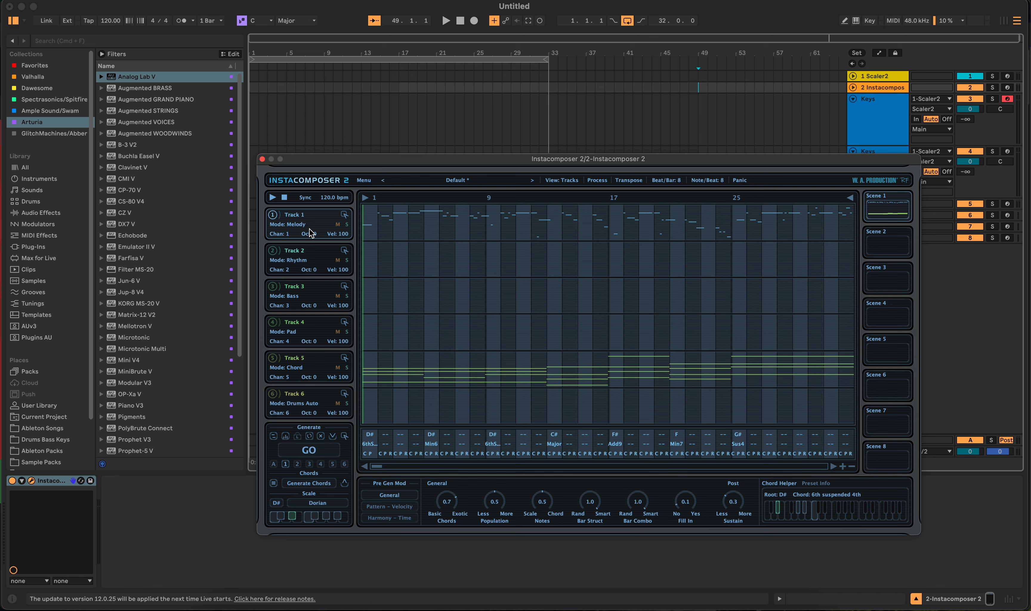
{"action": "left_click", "coordinate": [302, 226]}
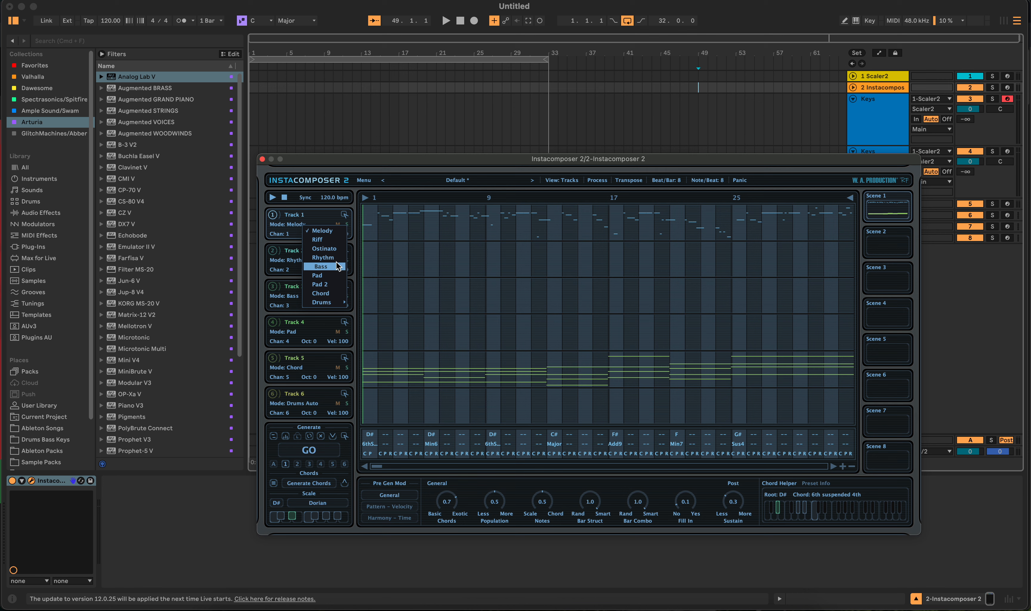
{"action": "mouse_move", "coordinate": [340, 302]}
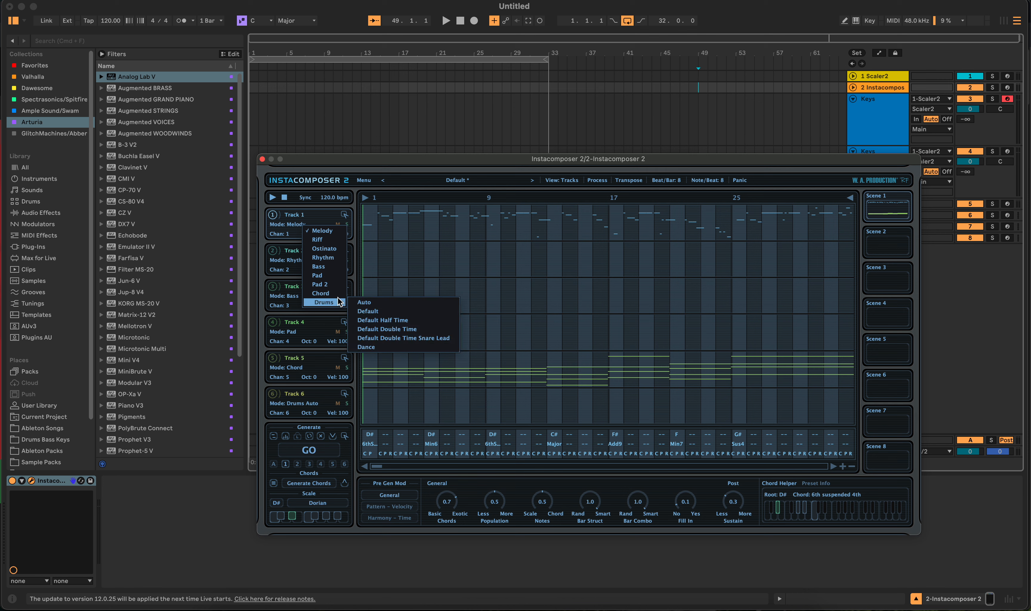
{"action": "left_click", "coordinate": [259, 226]}
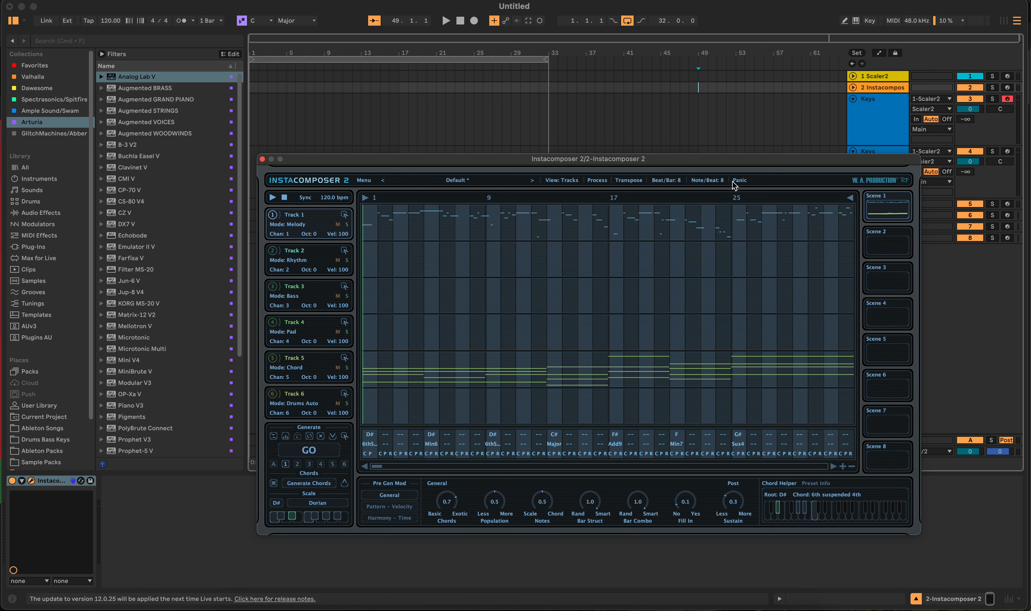
- Open the chord-type list for the second chord in the chord lane and close it
{"action": "left_click", "coordinate": [711, 185]}
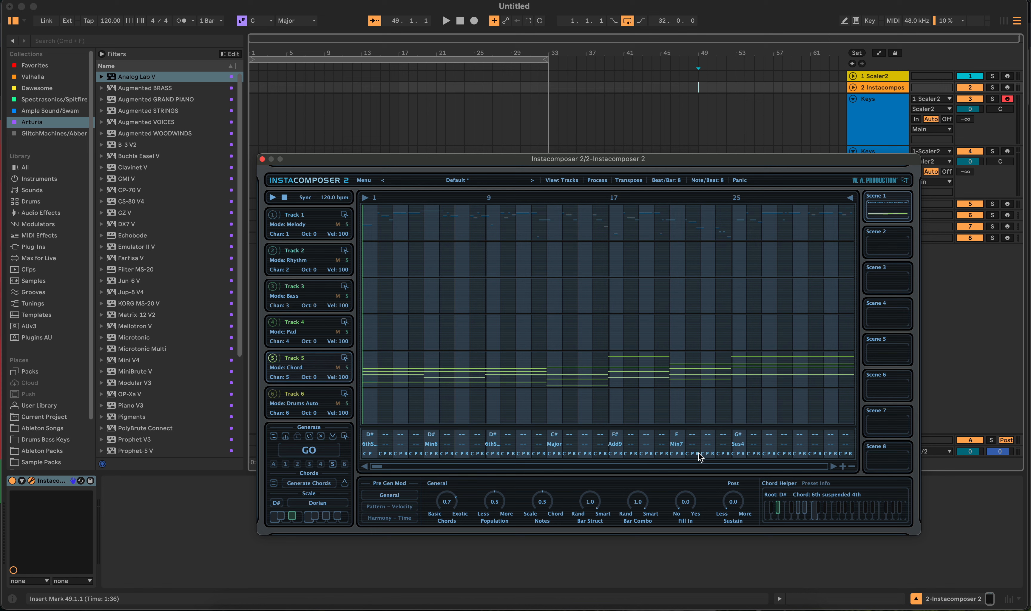
{"action": "left_click", "coordinate": [436, 444]}
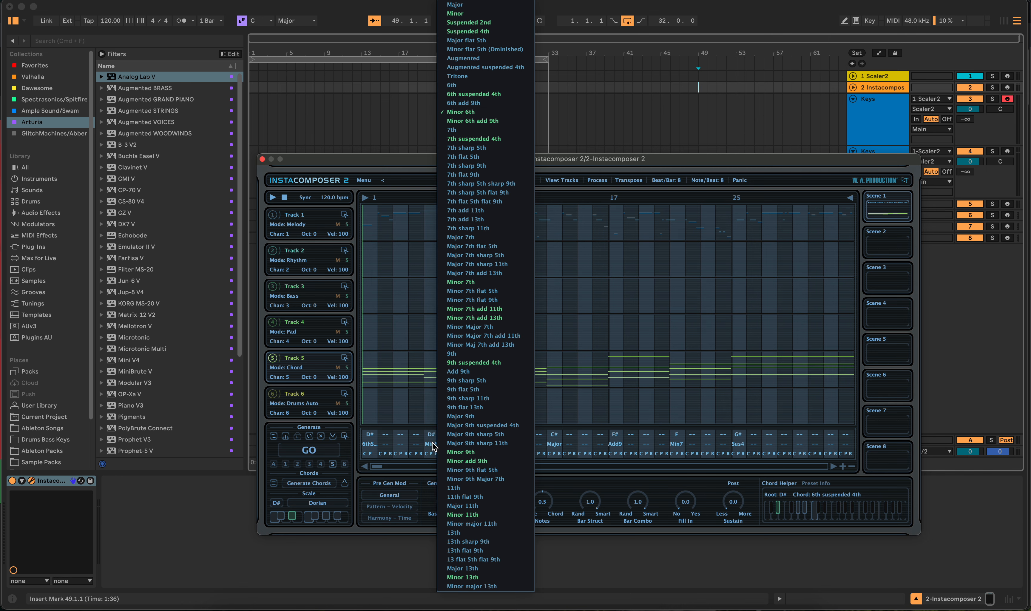
{"action": "left_click", "coordinate": [432, 431]}
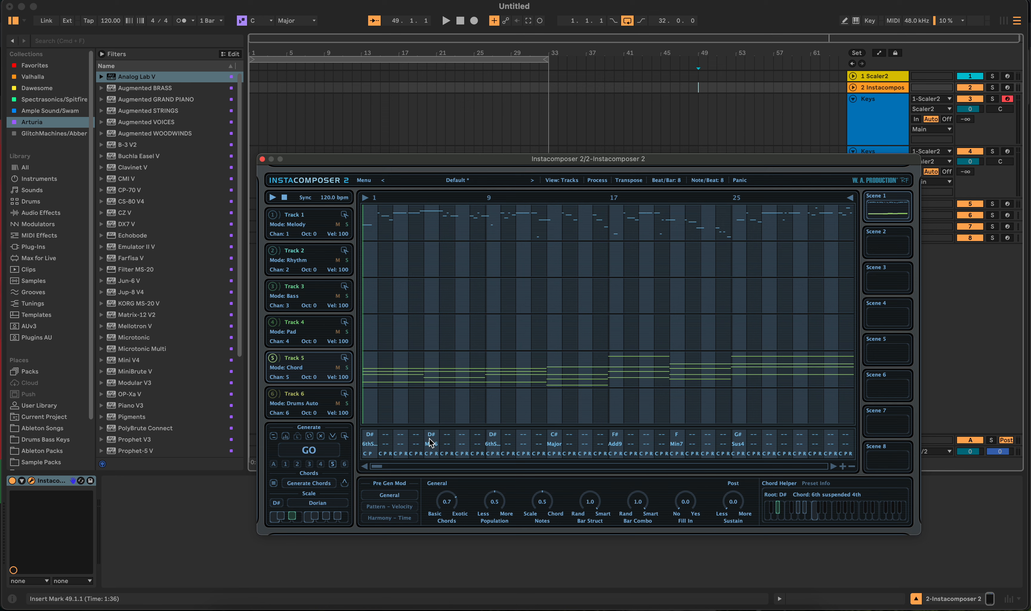
- Open the chord track's notes in the editor view, cancelling an accidental preset change
{"action": "double_click", "coordinate": [501, 361]}
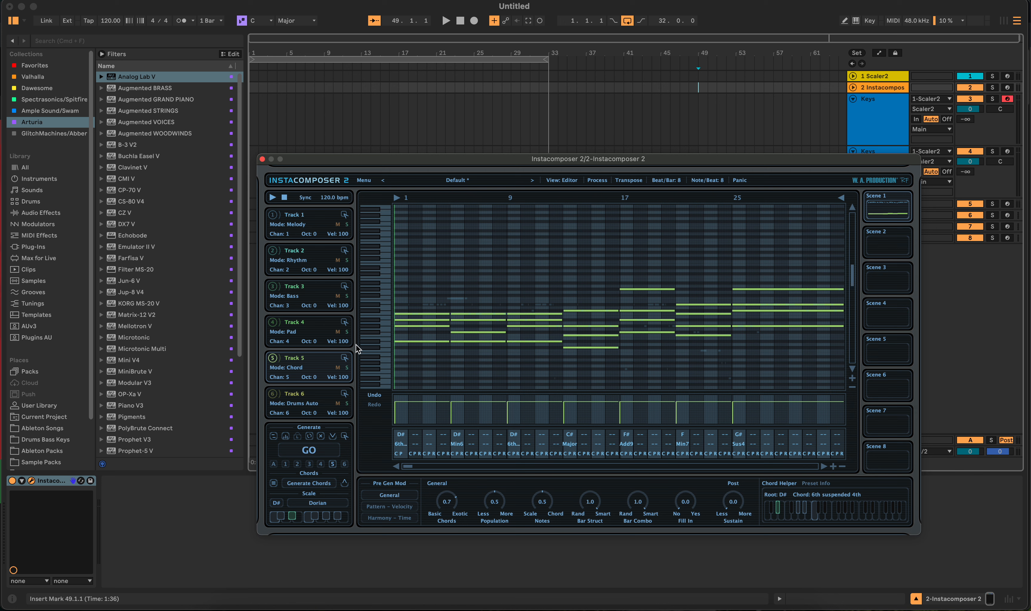
{"action": "left_click", "coordinate": [383, 180]}
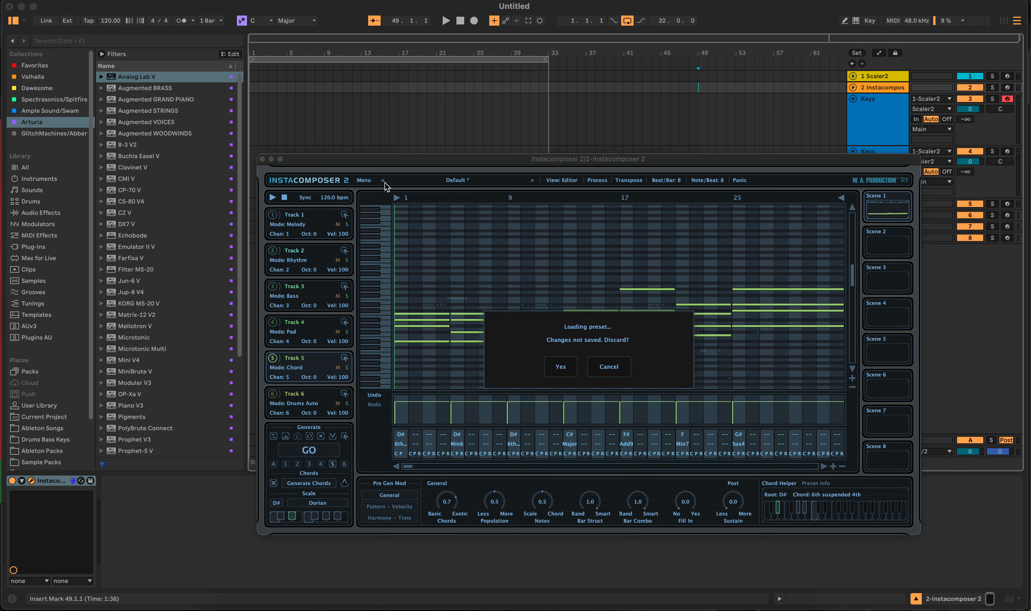
{"action": "left_click", "coordinate": [599, 367]}
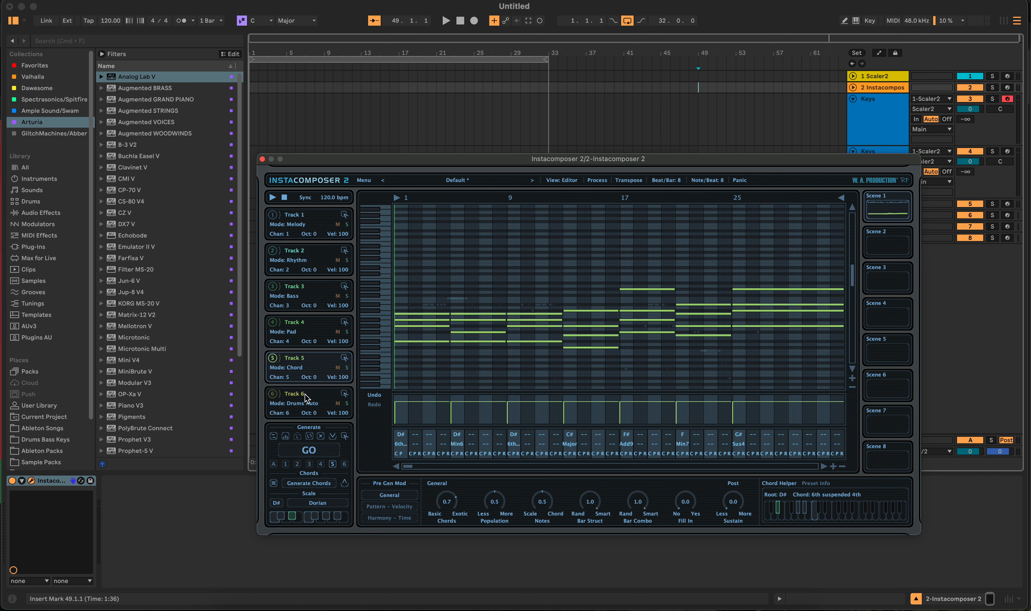
- Check Track 5's Chord mode and regenerate the pattern twice with GO
{"action": "left_click", "coordinate": [312, 368]}
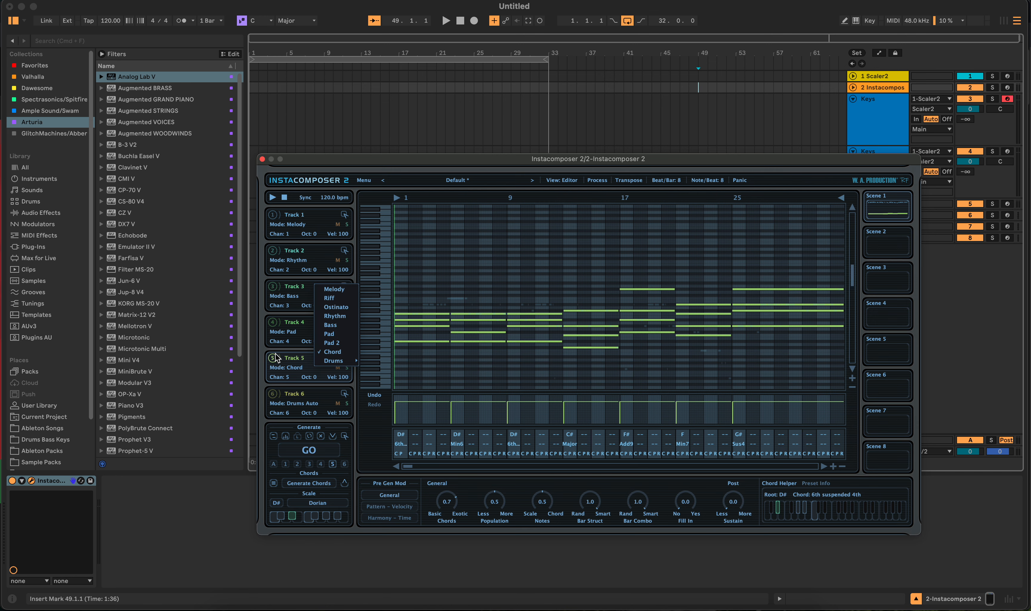
{"action": "left_click", "coordinate": [299, 163]}
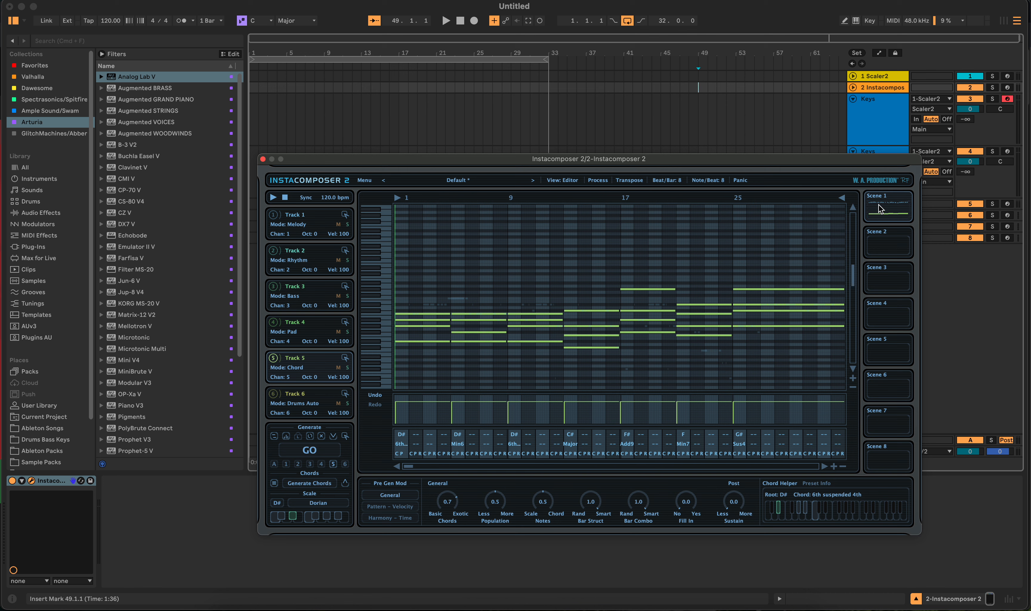
{"action": "left_click", "coordinate": [311, 452]}
{"action": "left_click", "coordinate": [311, 452]}
- Open the plugin's about and license screen, then return to the editor
{"action": "left_click", "coordinate": [283, 184]}
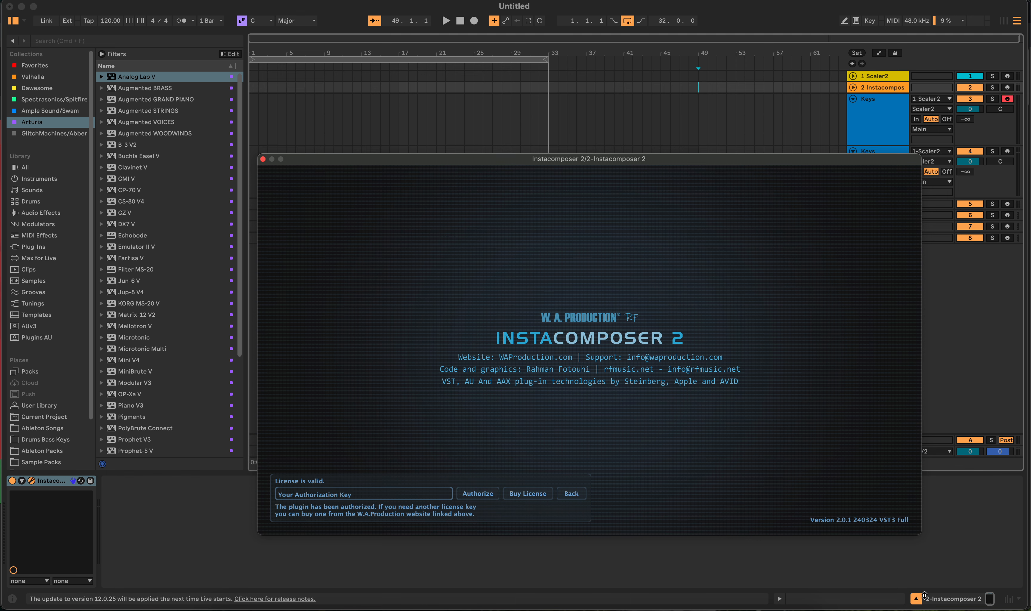
{"action": "left_click", "coordinate": [456, 359]}
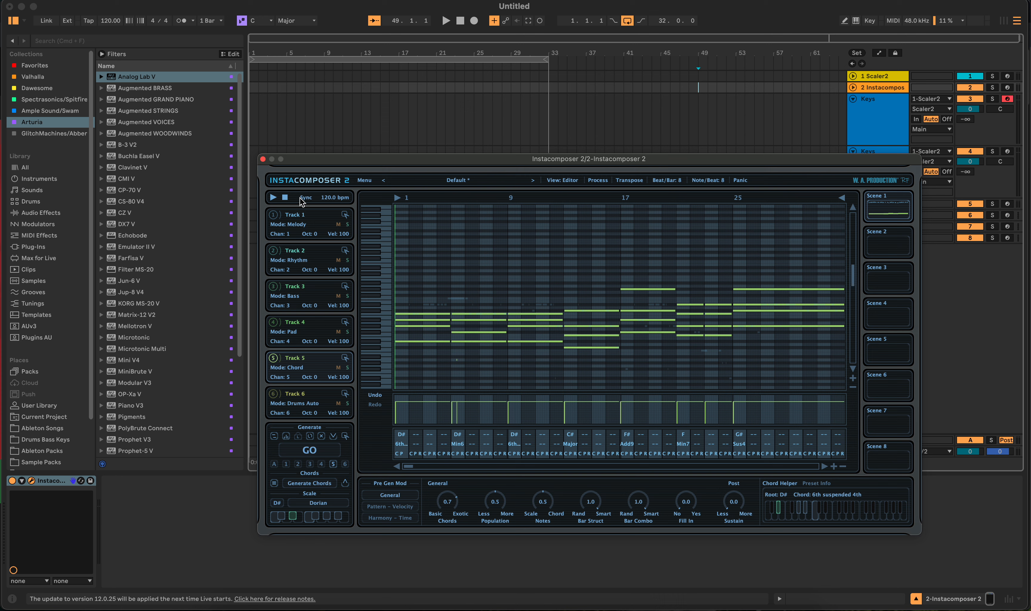
- Save the current Default preset
{"action": "left_click", "coordinate": [364, 181]}
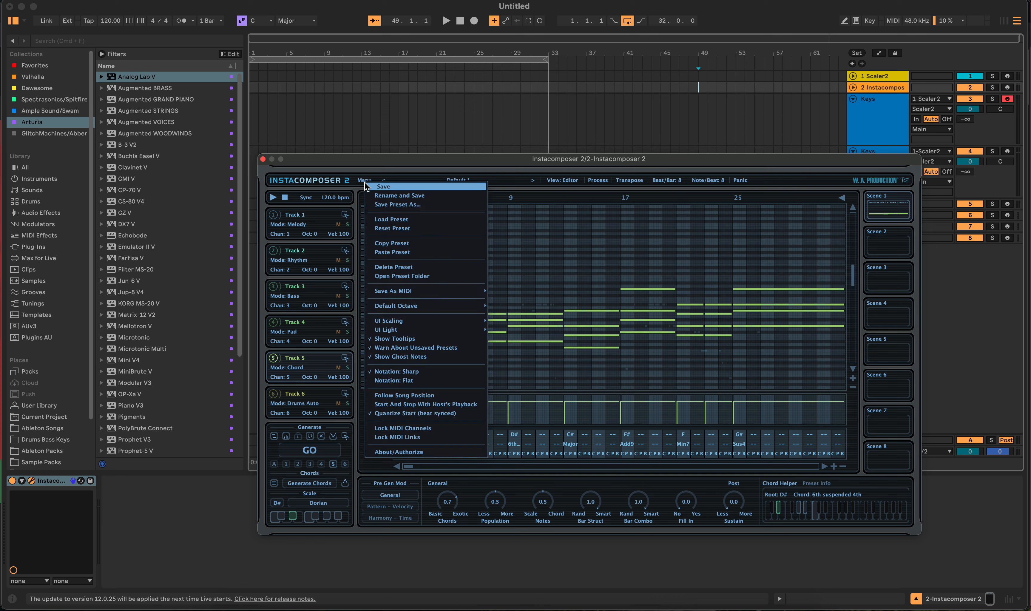
{"action": "left_click", "coordinate": [366, 185]}
{"action": "left_click", "coordinate": [364, 182]}
{"action": "left_click", "coordinate": [331, 184]}
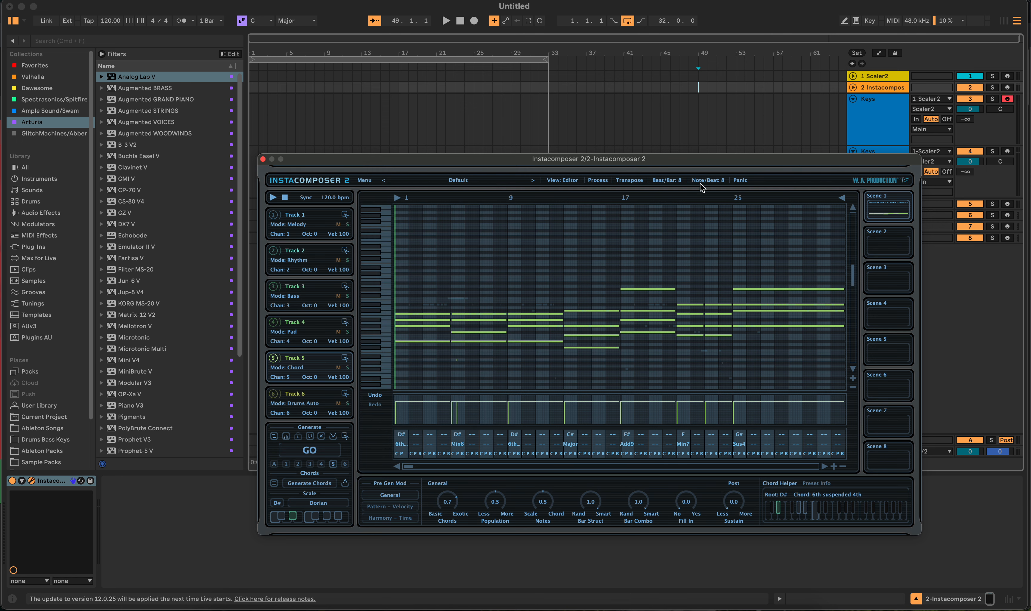
{"action": "left_click", "coordinate": [318, 184]}
{"action": "left_click", "coordinate": [318, 185]}
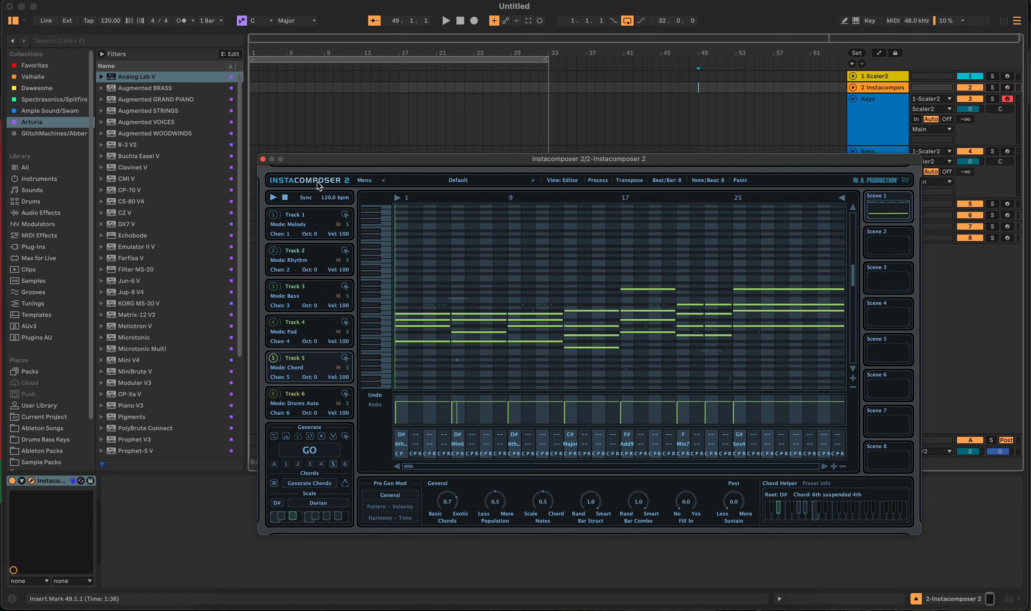
{"action": "left_click", "coordinate": [360, 181]}
{"action": "left_click", "coordinate": [360, 181]}
{"action": "left_click", "coordinate": [359, 180]}
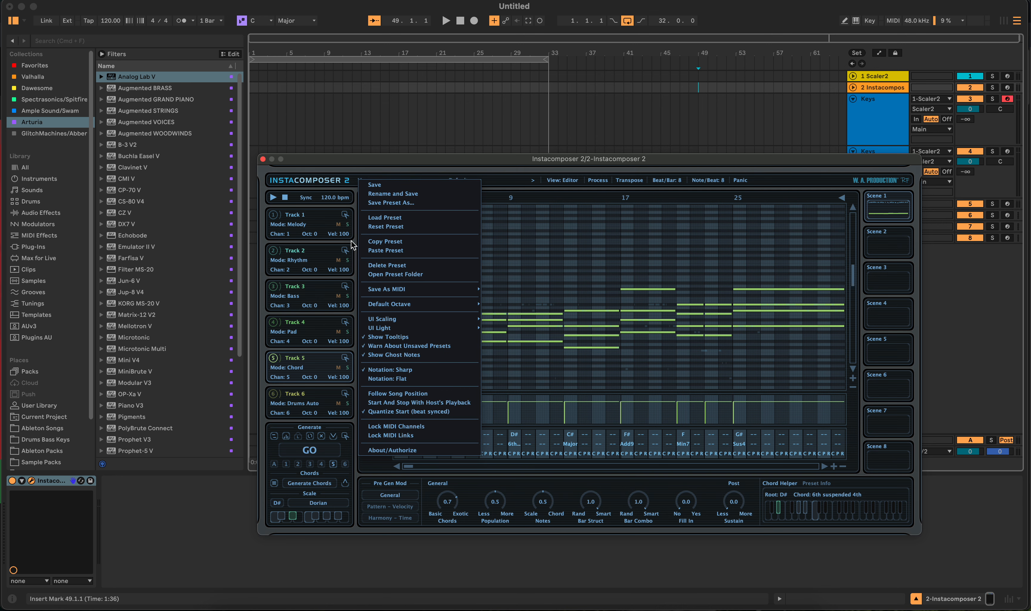
{"action": "left_click", "coordinate": [354, 478]}
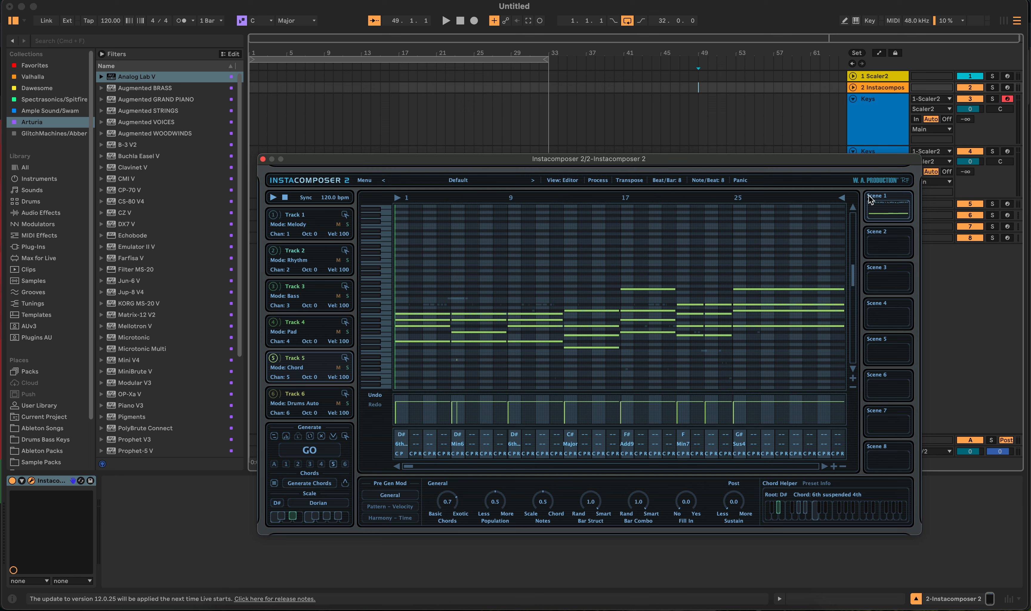
{"action": "left_click", "coordinate": [439, 187]}
- Switch the plugin back to the Tracks view
{"action": "left_click", "coordinate": [551, 184]}
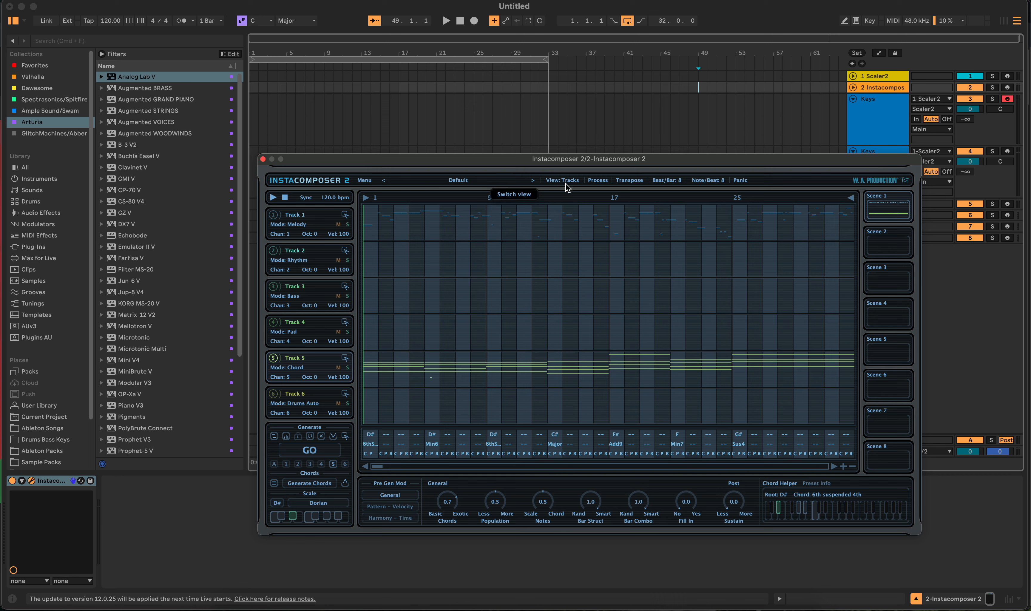
{"action": "left_click", "coordinate": [563, 181]}
{"action": "left_click", "coordinate": [563, 181]}
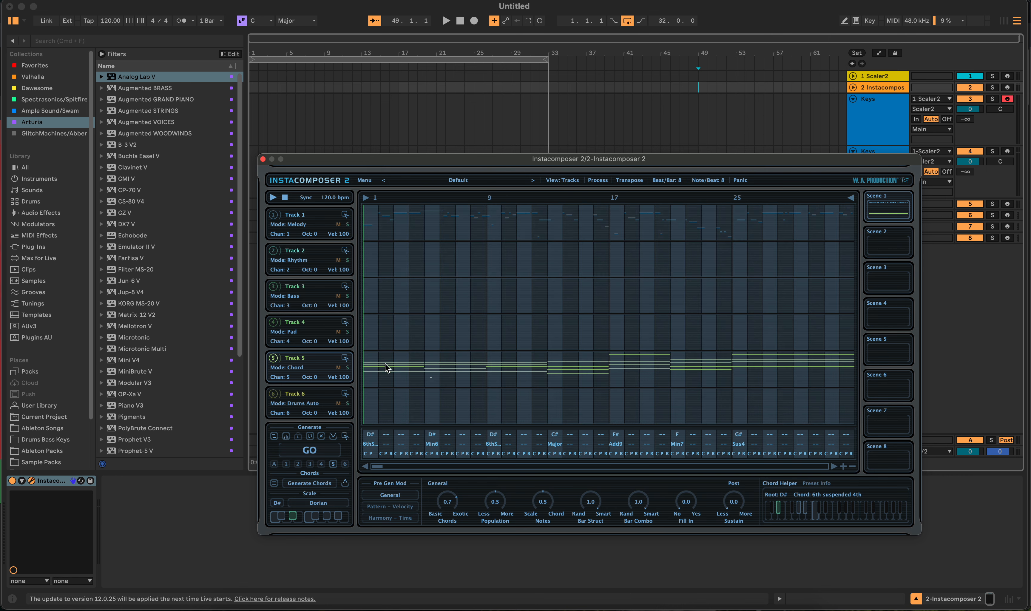
- Export Track 5's chord MIDI into the Keys track at bar 1 of the arrangement
{"action": "left_click_drag", "start_coordinate": [389, 160], "coordinate": [486, 230]}
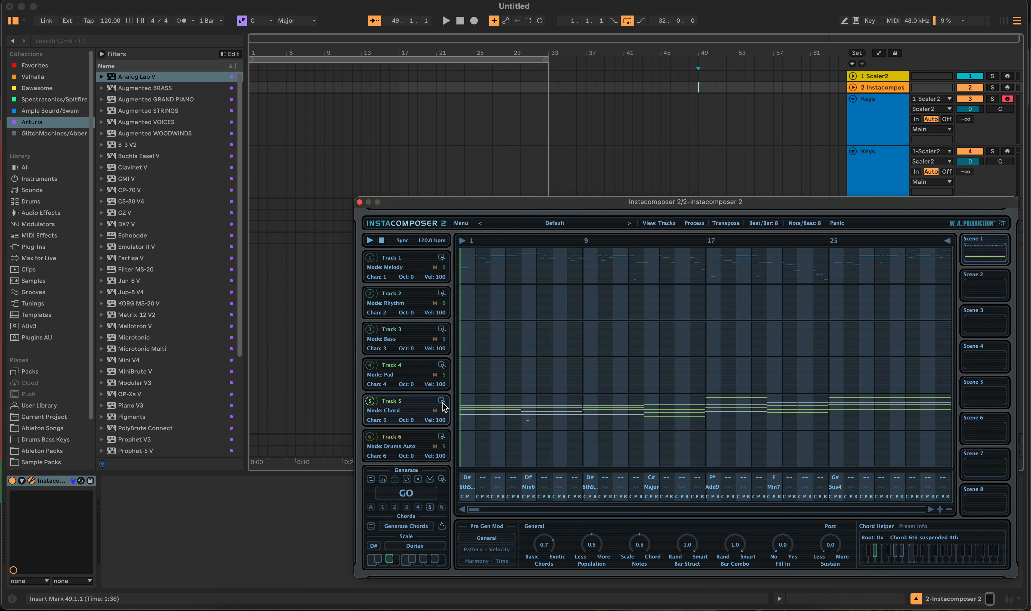
{"action": "left_click_drag", "start_coordinate": [441, 401], "coordinate": [248, 131]}
- Select the new MIDI clip and set the loop region to its length
{"action": "left_click", "coordinate": [321, 118]}
{"action": "left_click", "coordinate": [307, 103]}
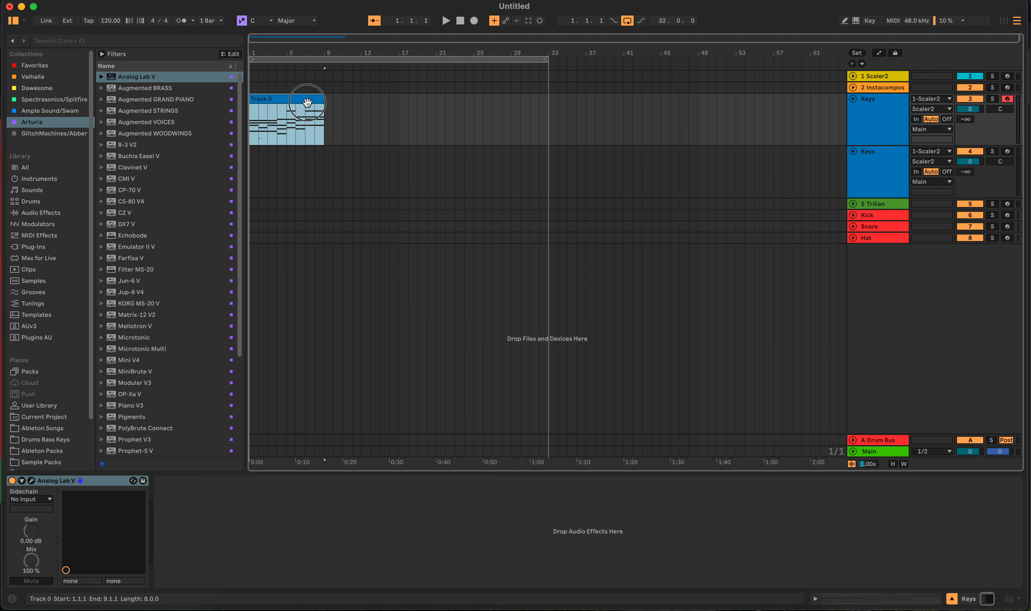
{"action": "key", "text": "super+l"}
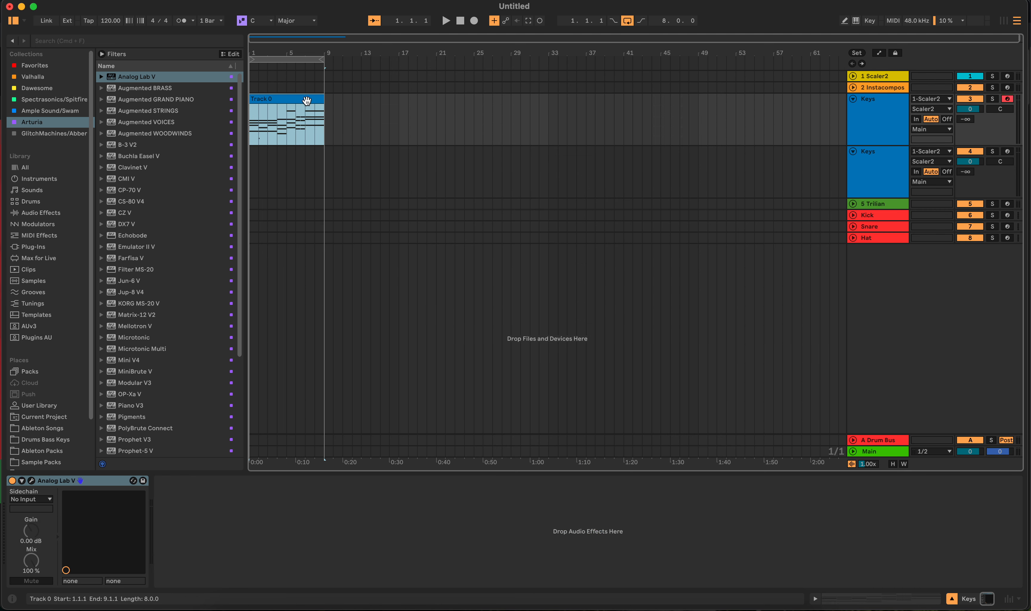
- Start playback and lower the Keys track's volume to -6.0 dB
{"action": "key", "text": "space"}
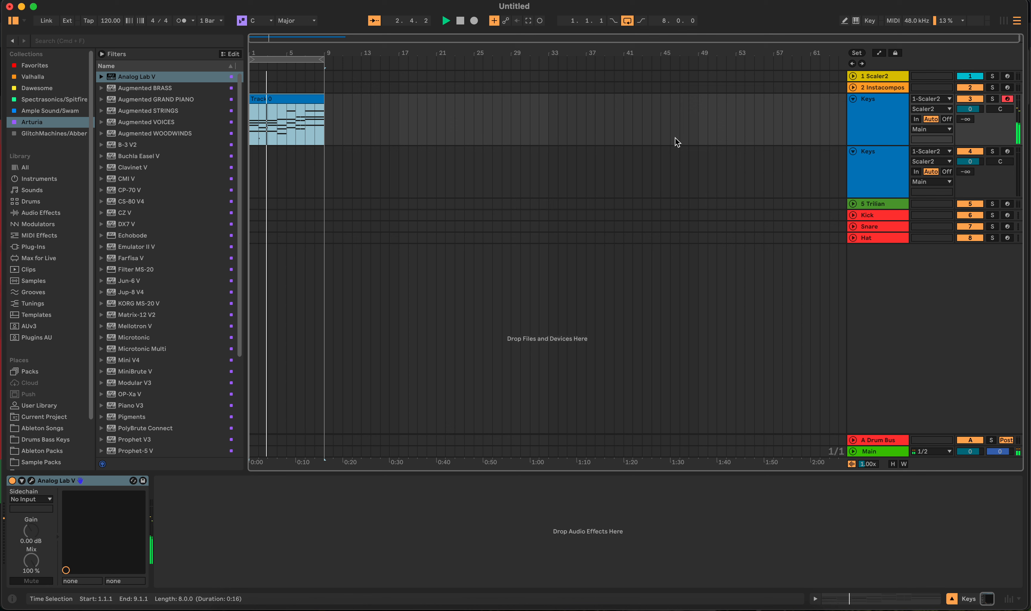
{"action": "left_click_drag", "start_coordinate": [970, 109], "coordinate": [970, 126]}
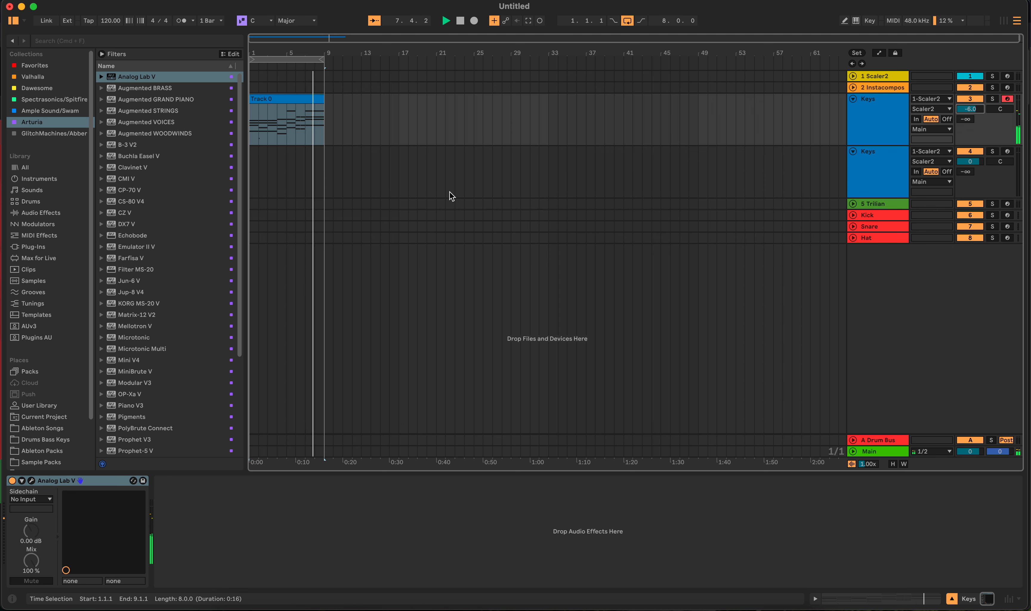
{"action": "left_click", "coordinate": [395, 86]}
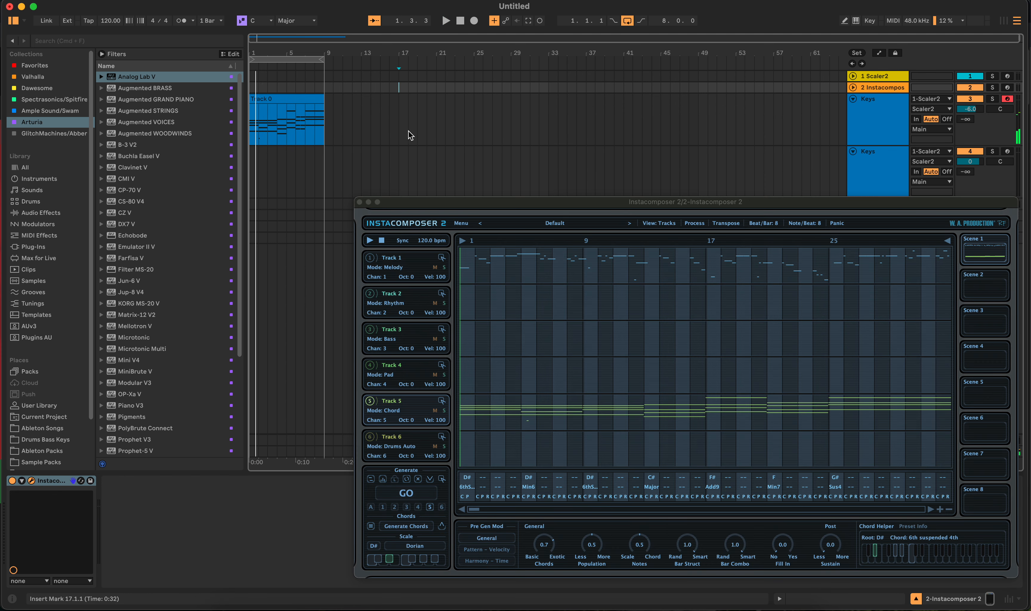
- Open the chord clip in the editor and choose the Strum MIDI transformation
{"action": "double_click", "coordinate": [281, 102]}
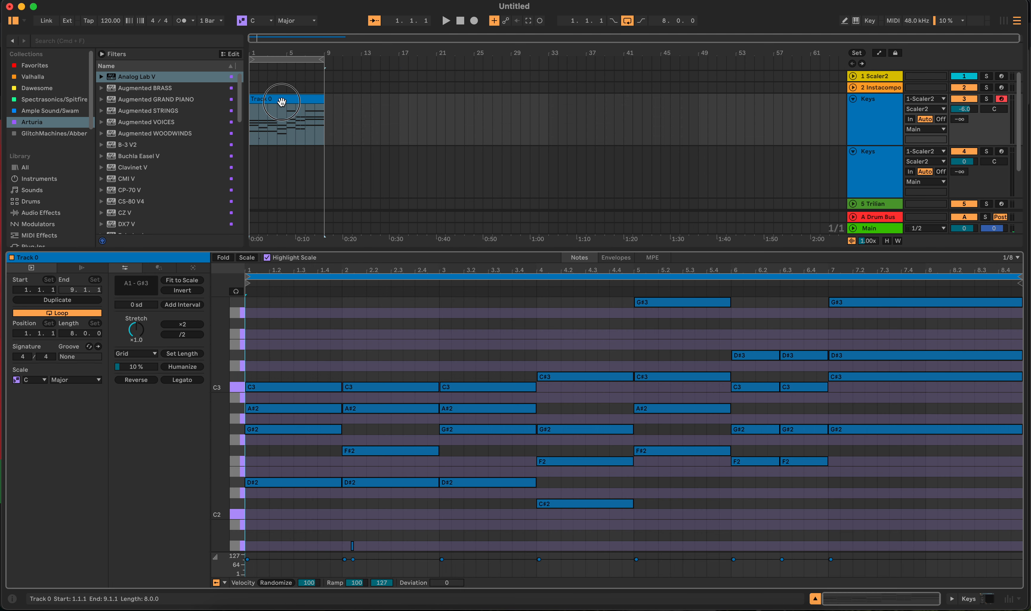
{"action": "left_click", "coordinate": [191, 271]}
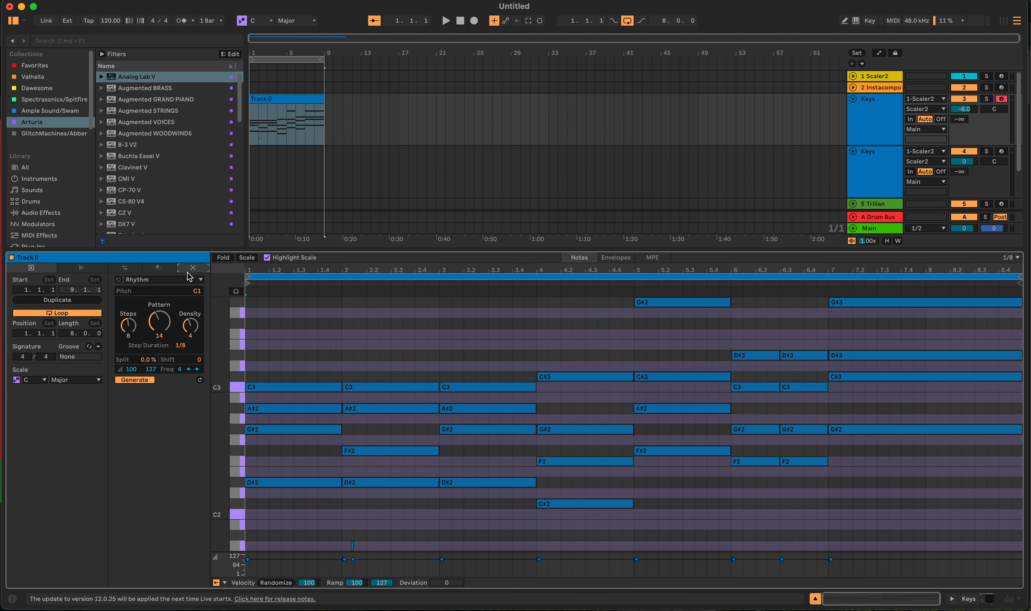
{"action": "left_click", "coordinate": [158, 269]}
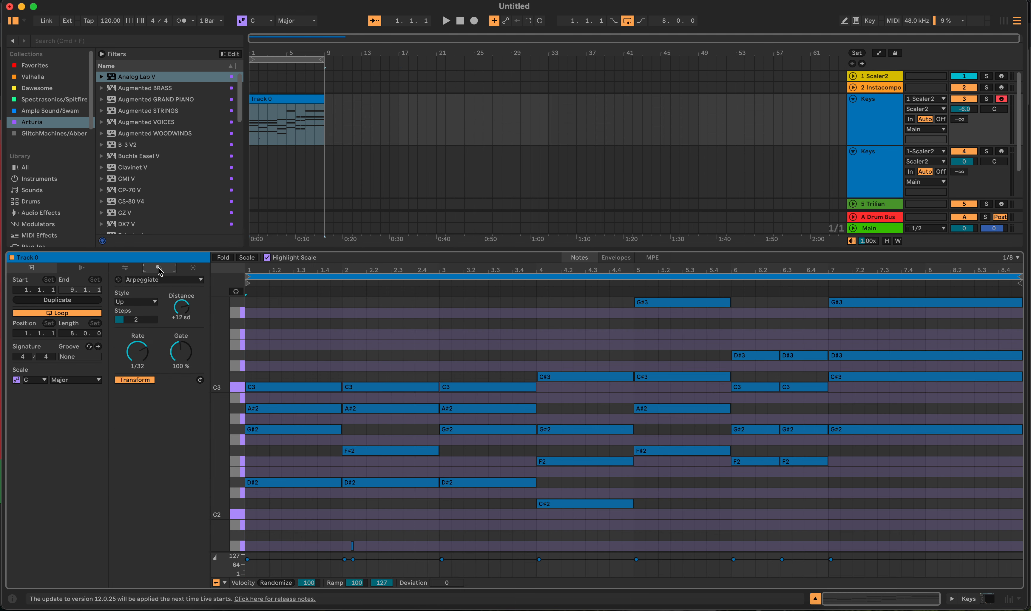
{"action": "left_click", "coordinate": [166, 280]}
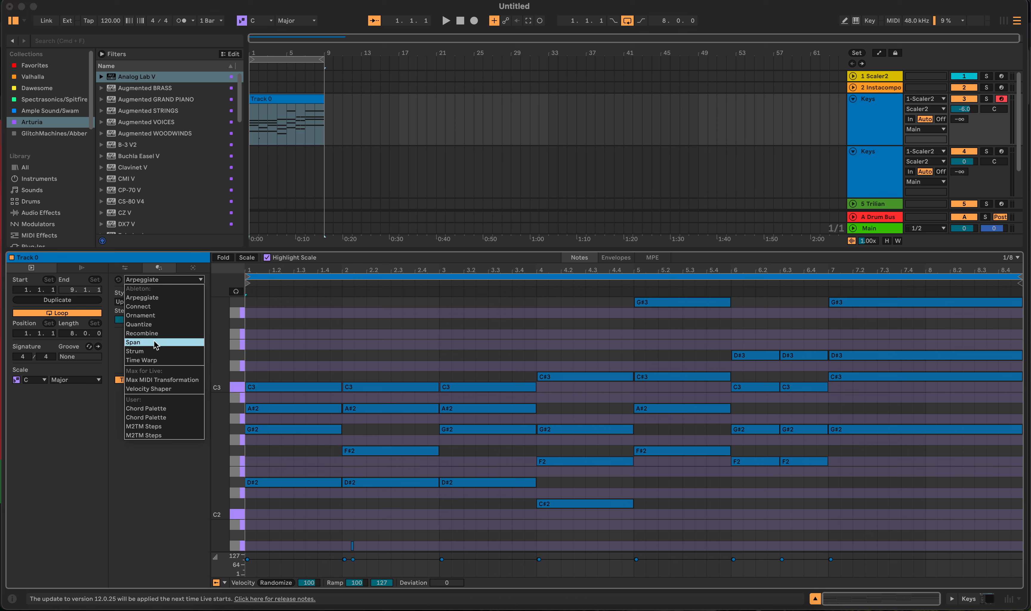
{"action": "left_click", "coordinate": [154, 351]}
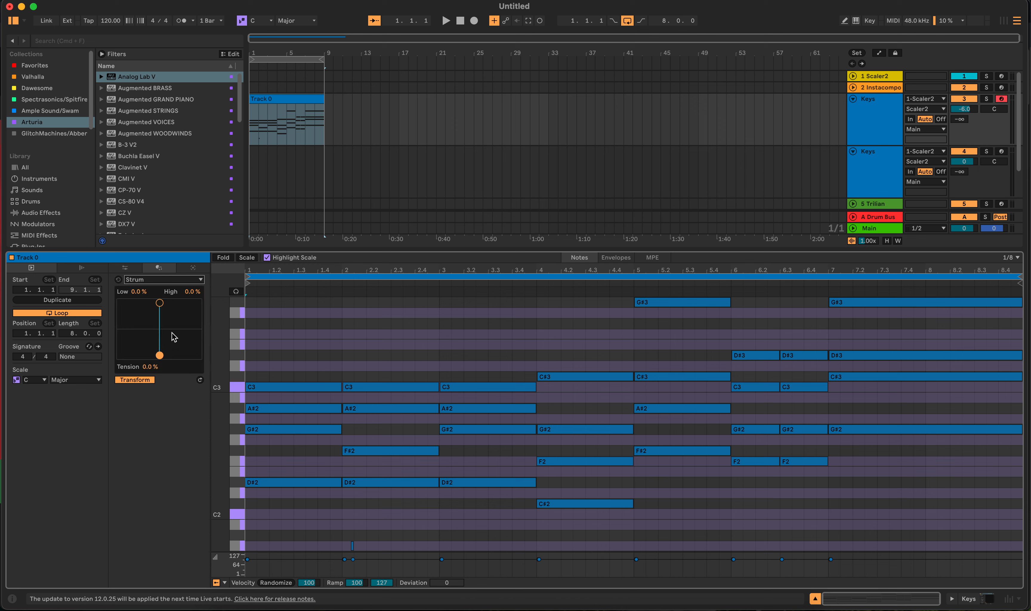
- Select the chords in bars 1, 3, 5 and 6, shorten them slightly, and strum them with High at 30%
{"action": "left_click_drag", "start_coordinate": [260, 312], "coordinate": [295, 488]}
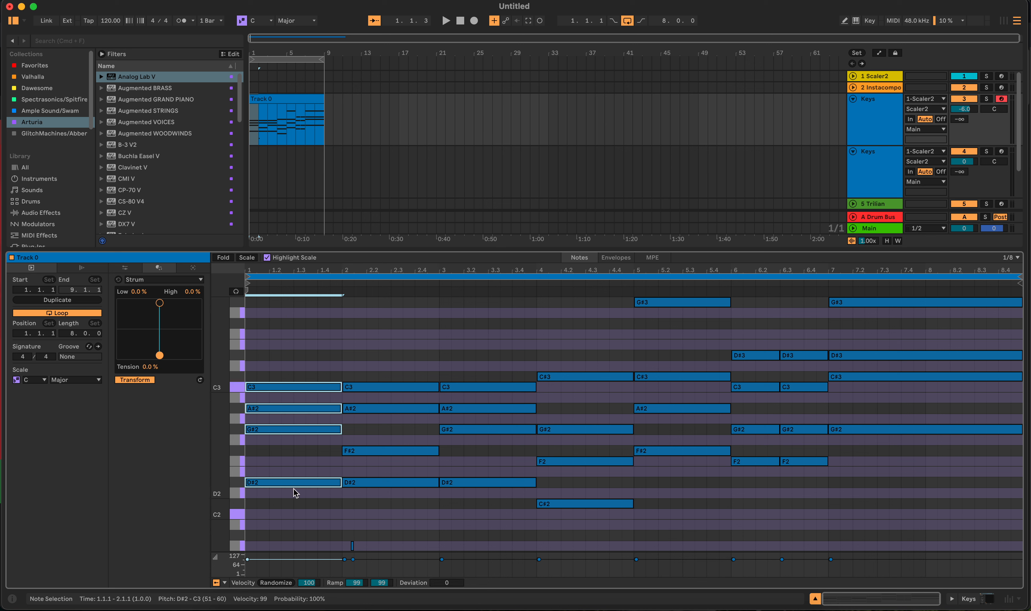
{"action": "left_click_drag", "start_coordinate": [445, 376], "coordinate": [489, 506]}
{"action": "left_click_drag", "start_coordinate": [649, 370], "coordinate": [703, 293]}
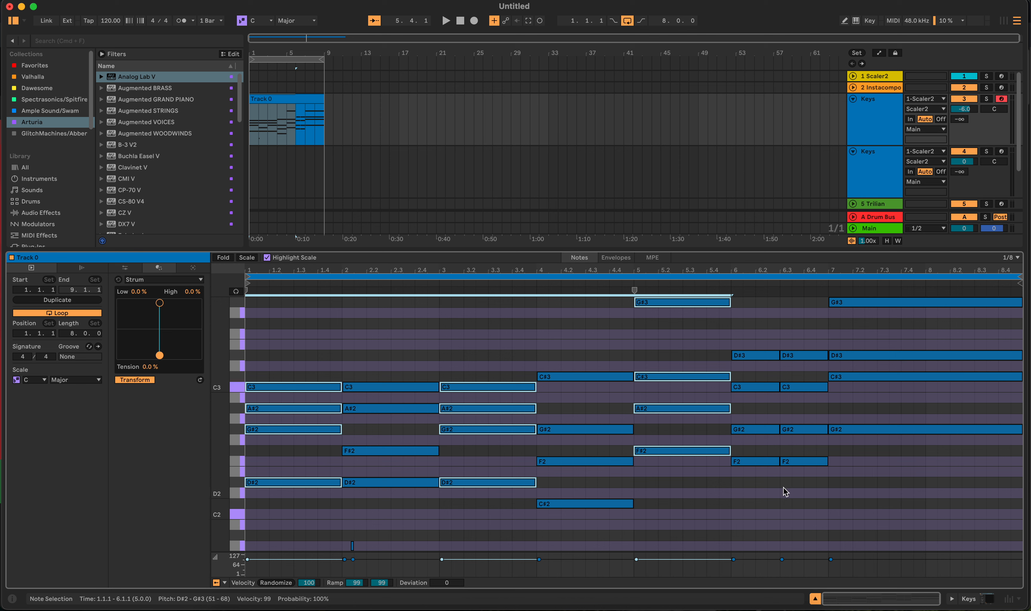
{"action": "left_click_drag", "start_coordinate": [794, 481], "coordinate": [801, 345]}
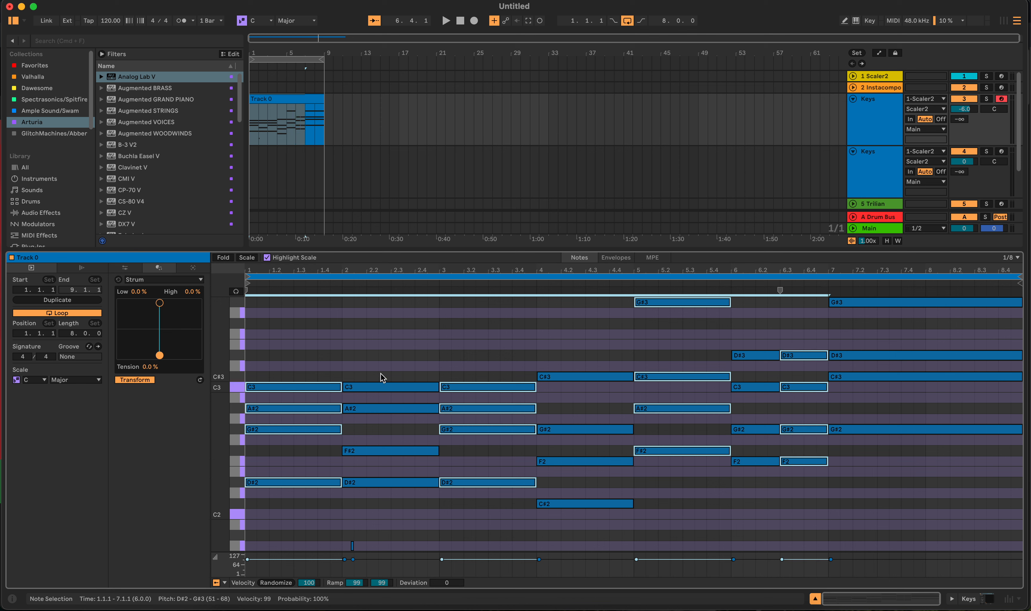
{"action": "left_click_drag", "start_coordinate": [160, 355], "coordinate": [161, 304]}
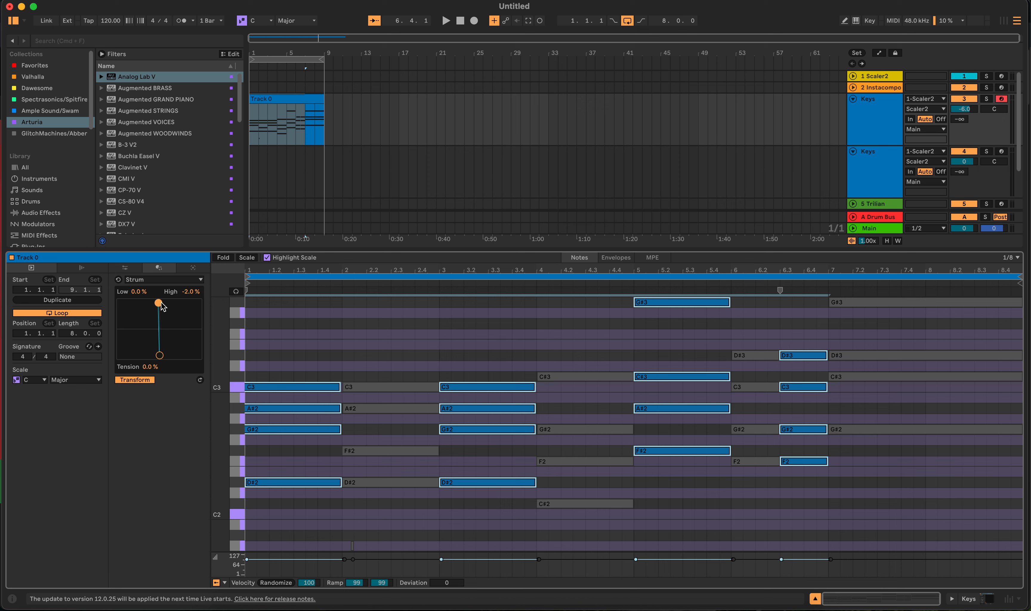
{"action": "double_click", "coordinate": [195, 290]}
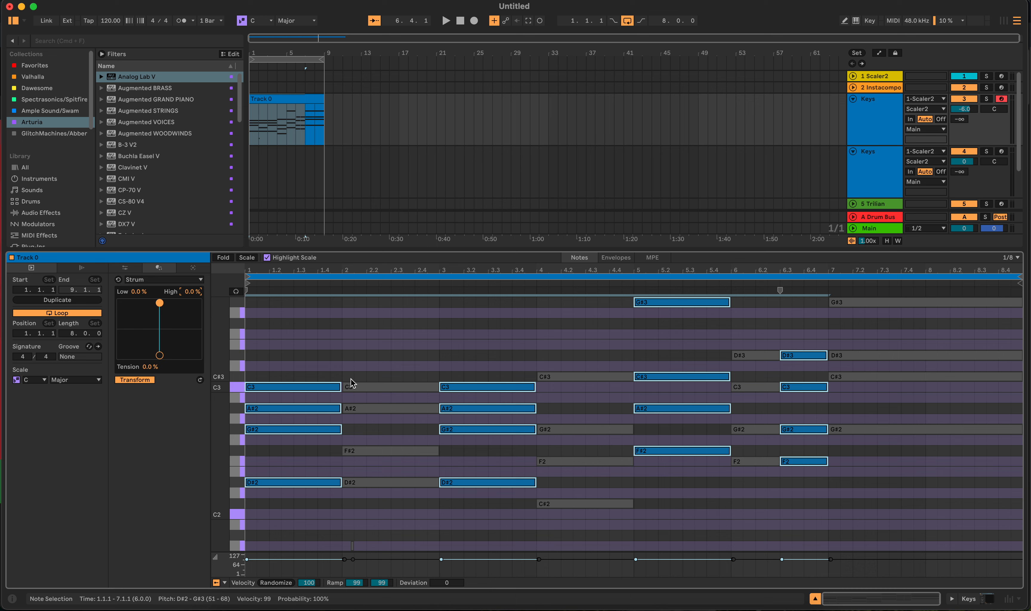
{"action": "left_click_drag", "start_coordinate": [339, 385], "coordinate": [337, 385]}
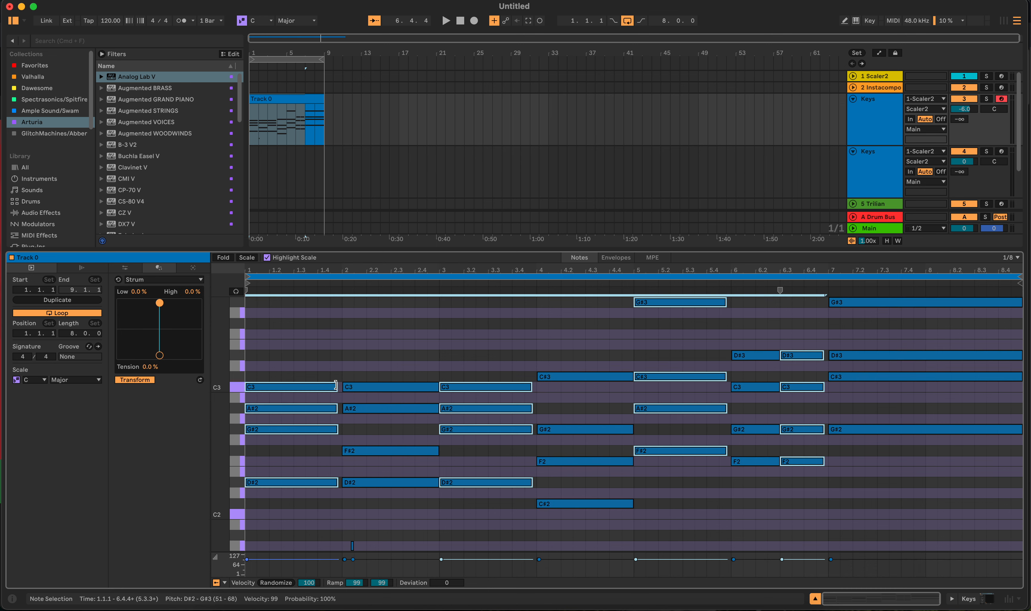
{"action": "mouse_move", "coordinate": [159, 303]}
{"action": "left_mouse_down"}
{"action": "mouse_move", "coordinate": [193, 307]}
{"action": "mouse_move", "coordinate": [163, 306]}
{"action": "mouse_move", "coordinate": [171, 304]}
{"action": "left_mouse_up"}
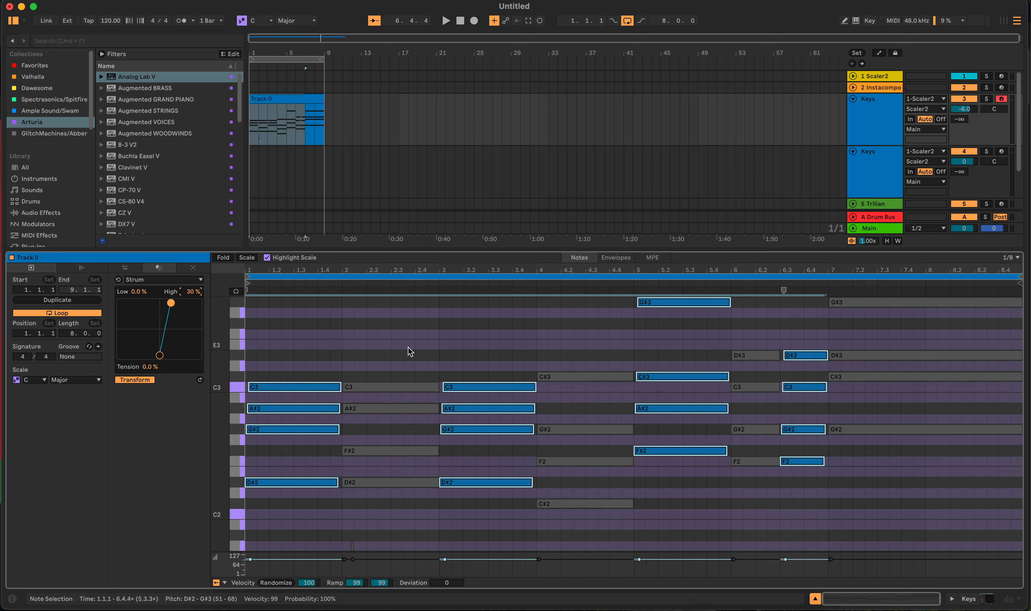
- Select the chords in bars 2, 4, 6 and 7 and strum them downward with High at -20%
{"action": "left_click", "coordinate": [398, 337]}
{"action": "left_click_drag", "start_coordinate": [385, 338], "coordinate": [399, 523]}
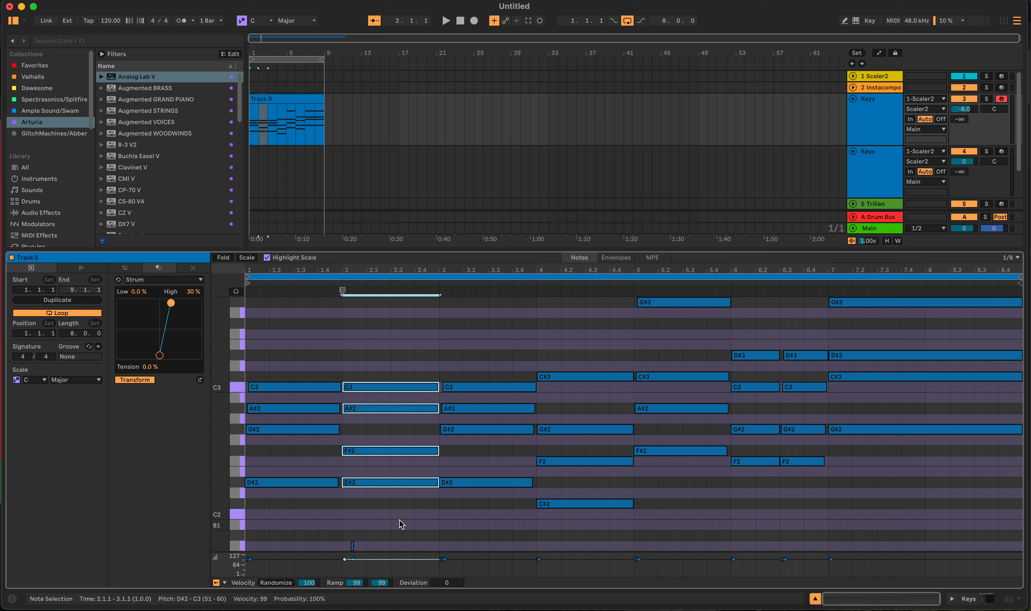
{"action": "left_click_drag", "start_coordinate": [552, 330], "coordinate": [590, 523]}
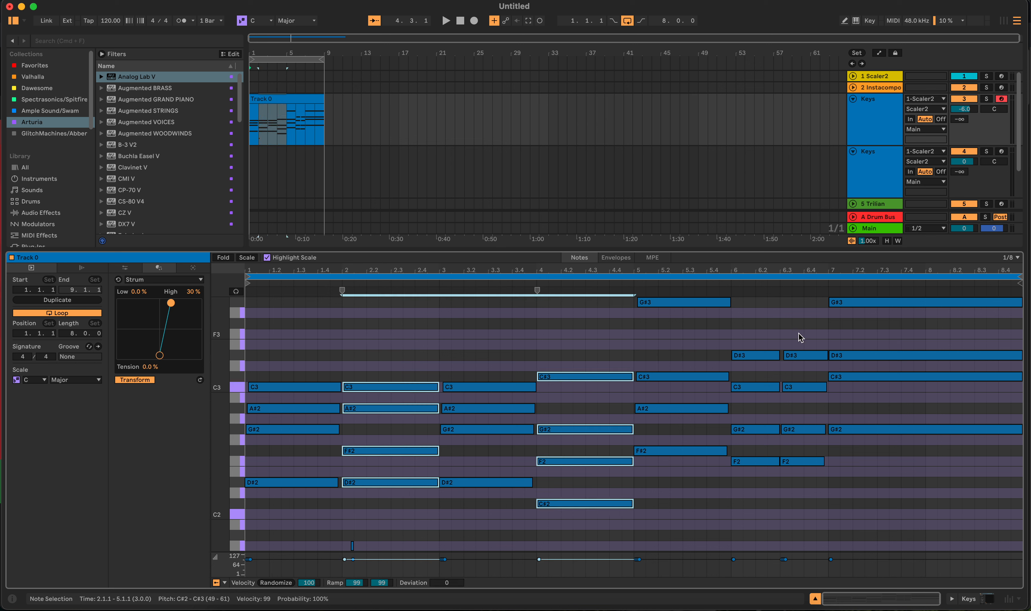
{"action": "left_click", "coordinate": [678, 472], "text": "shift"}
{"action": "left_click_drag", "start_coordinate": [760, 500], "coordinate": [747, 341]}
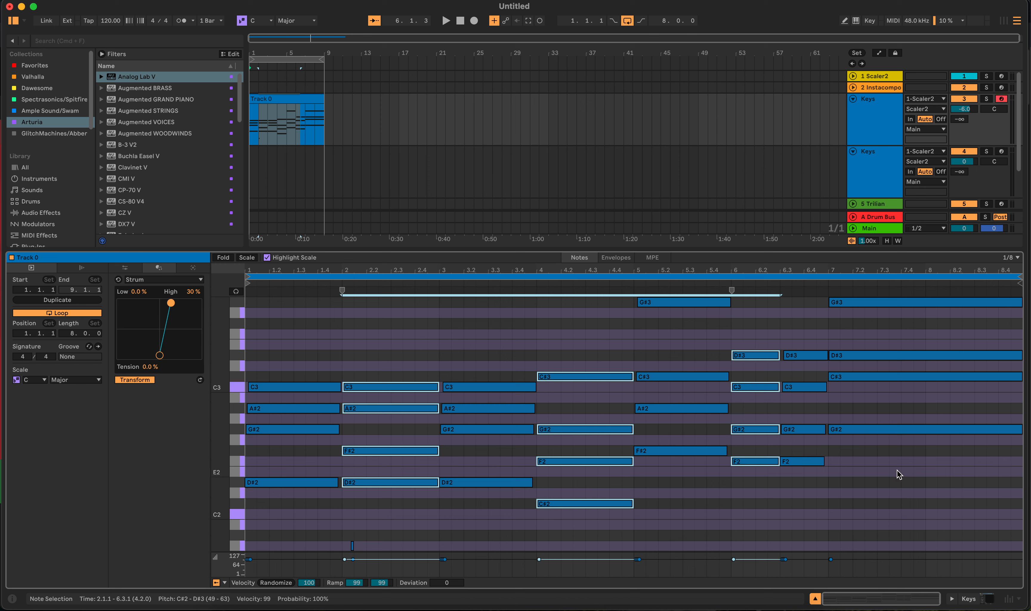
{"action": "left_click_drag", "start_coordinate": [899, 474], "coordinate": [906, 293]}
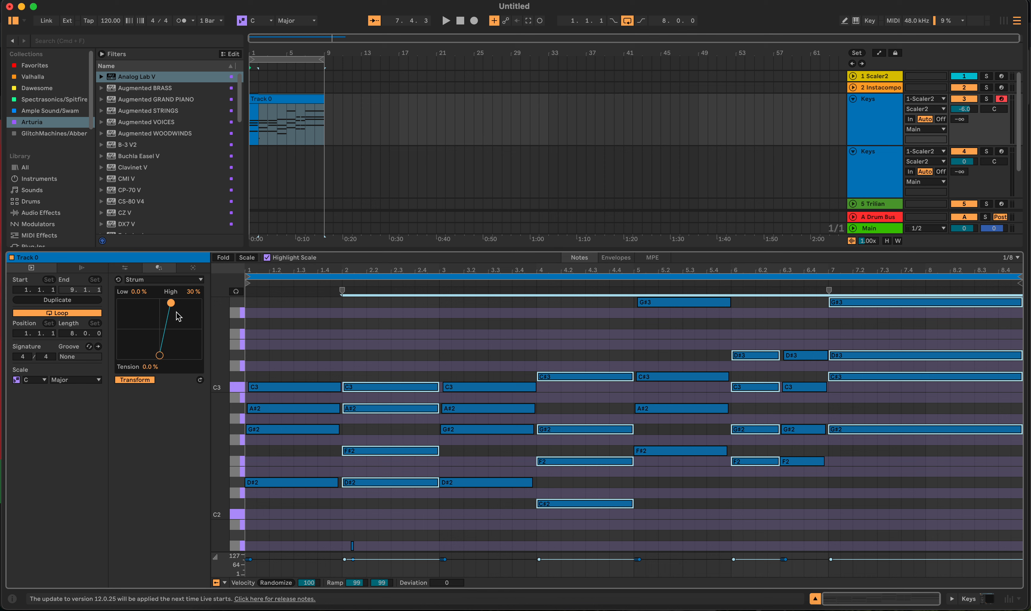
{"action": "left_click_drag", "start_coordinate": [172, 307], "coordinate": [149, 305]}
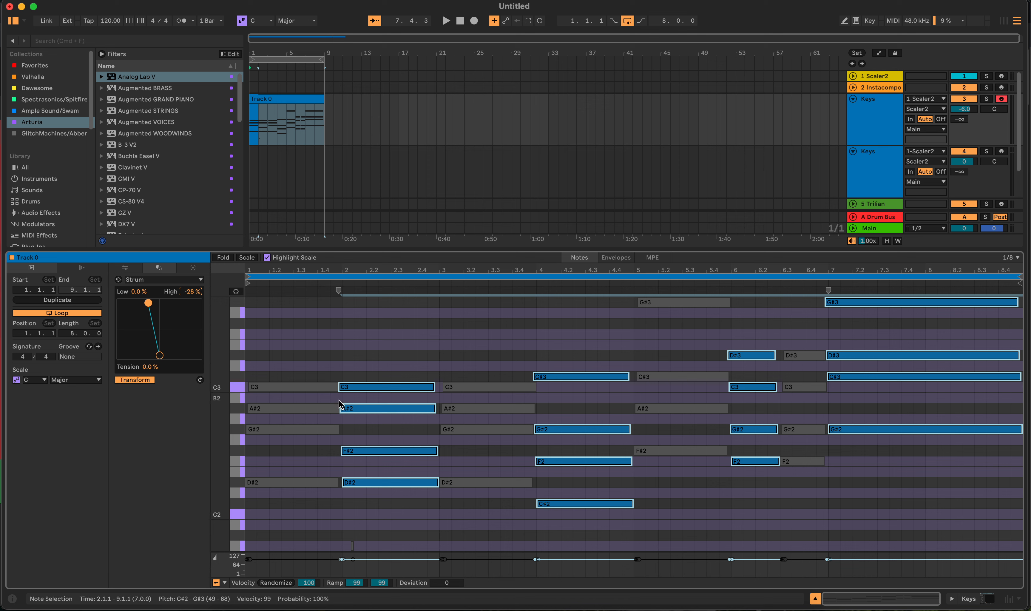
{"action": "key", "text": "space"}
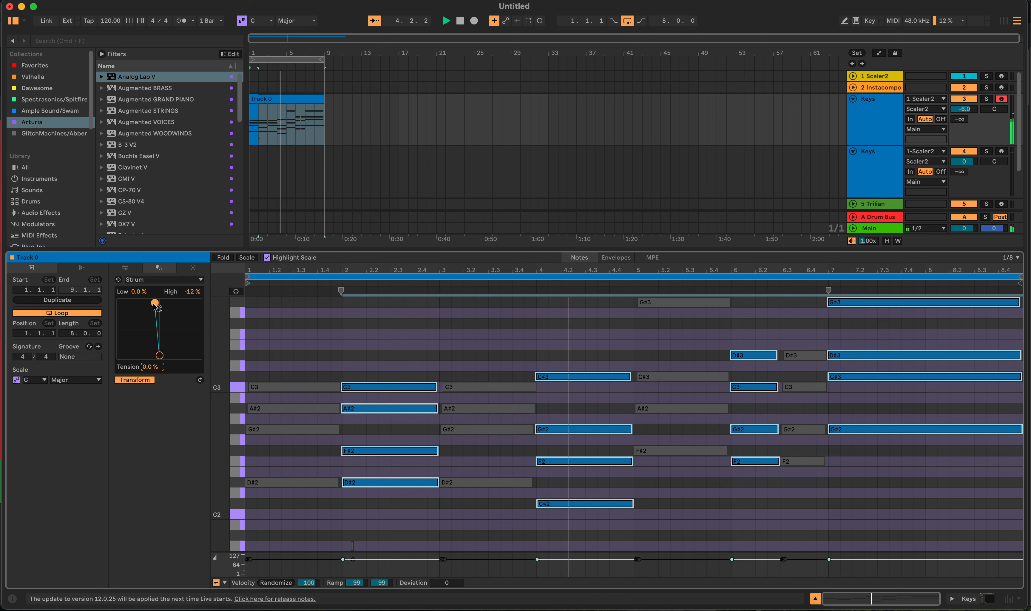
{"action": "left_click_drag", "start_coordinate": [152, 304], "coordinate": [119, 302]}
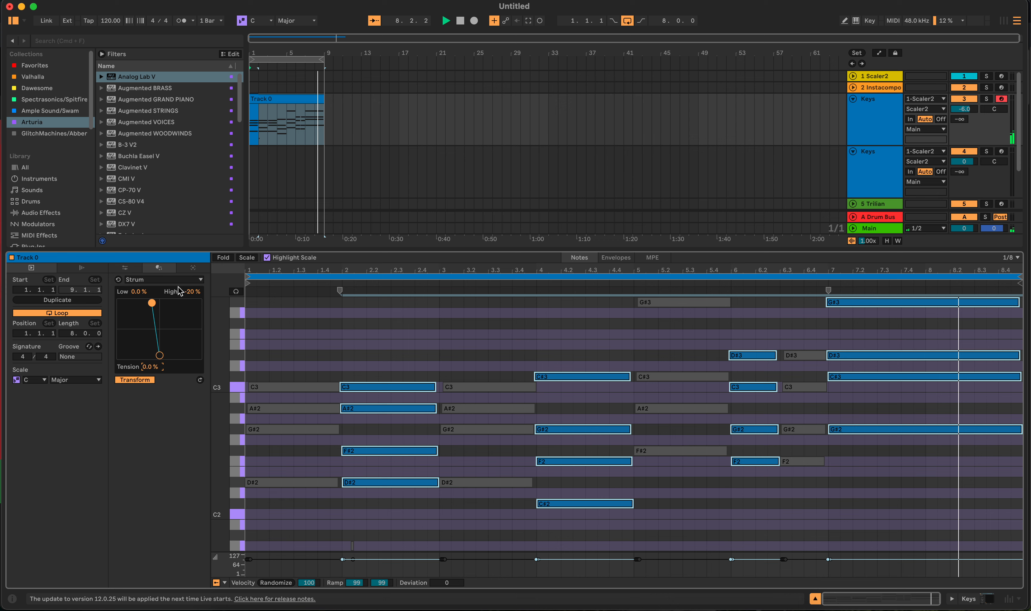
- Try joining all the clip's notes during playback, then undo the join
{"action": "left_click", "coordinate": [352, 133]}
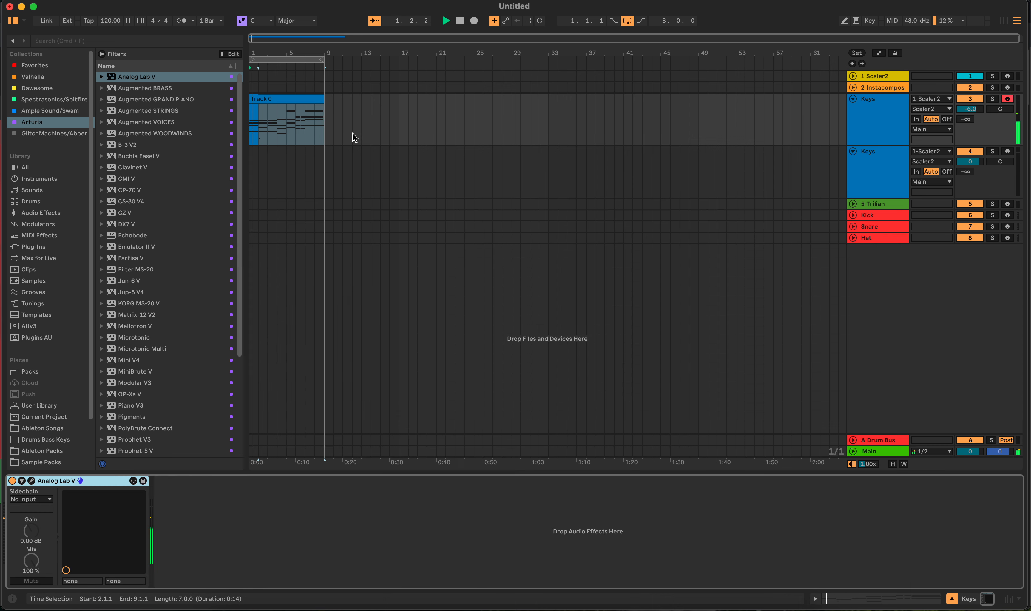
{"action": "double_click", "coordinate": [298, 105]}
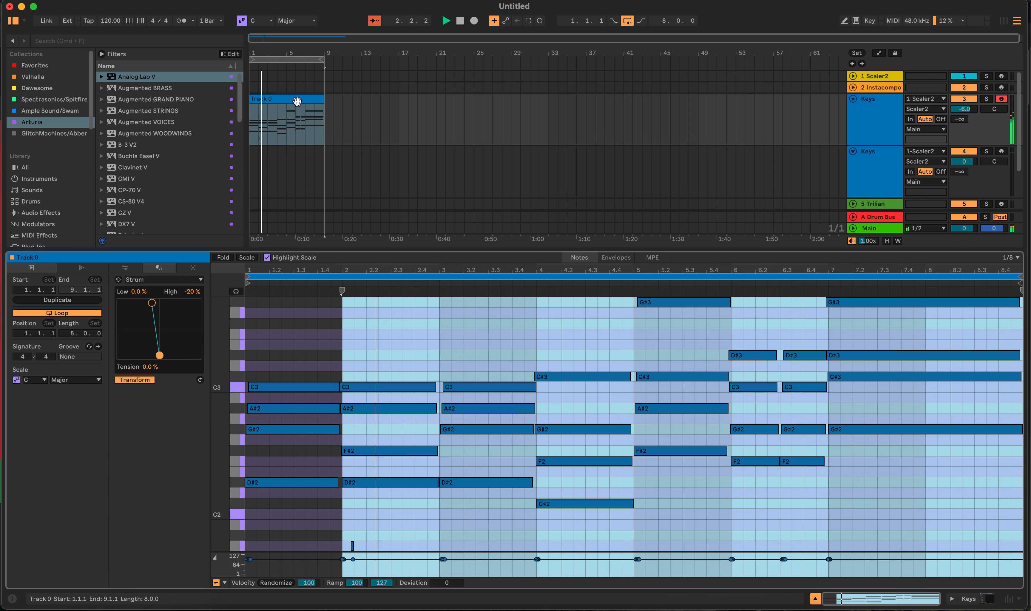
{"action": "key", "text": "super+j"}
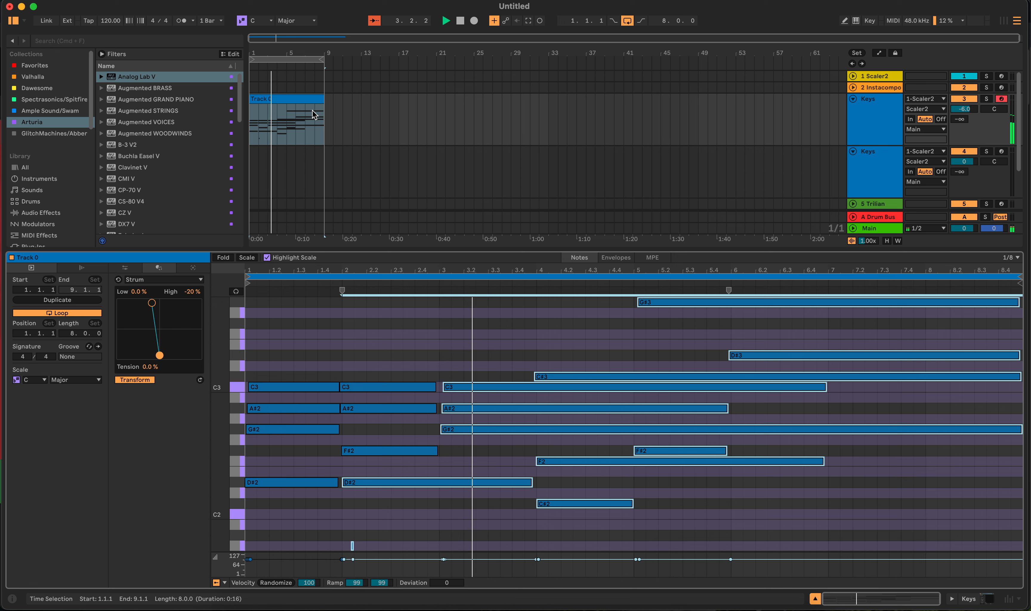
{"action": "key", "text": "space"}
{"action": "key", "text": "super+z"}
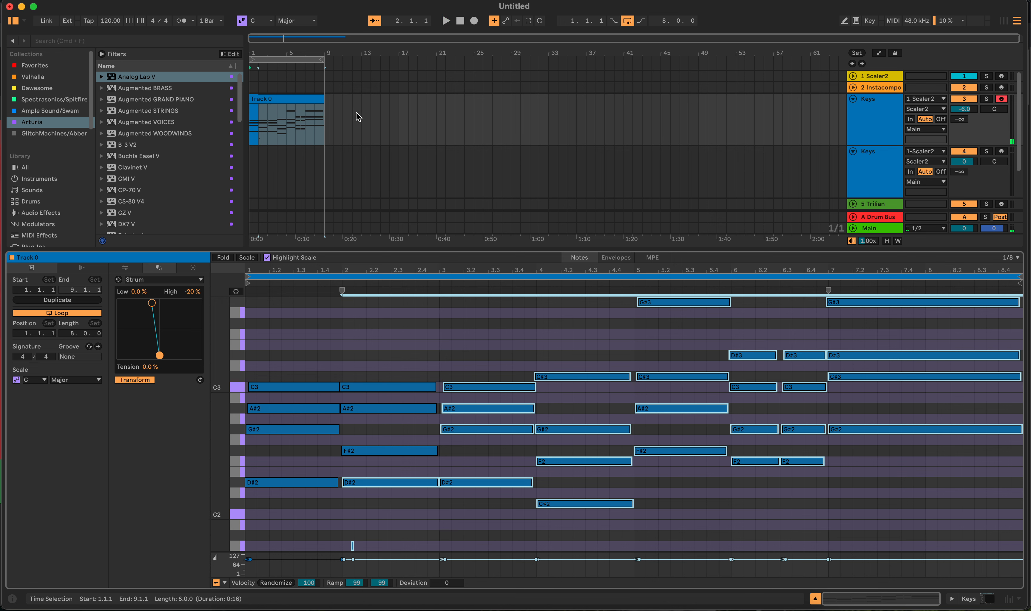
- Select the chord clip in the arrangement and toggle its loop setting
{"action": "left_click", "coordinate": [437, 320]}
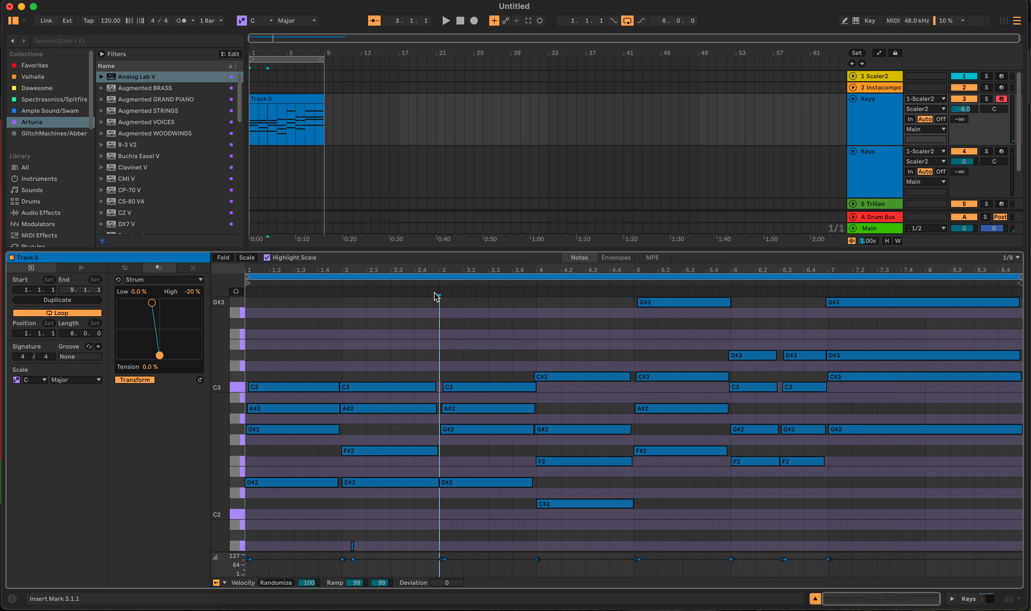
{"action": "left_click", "coordinate": [301, 100]}
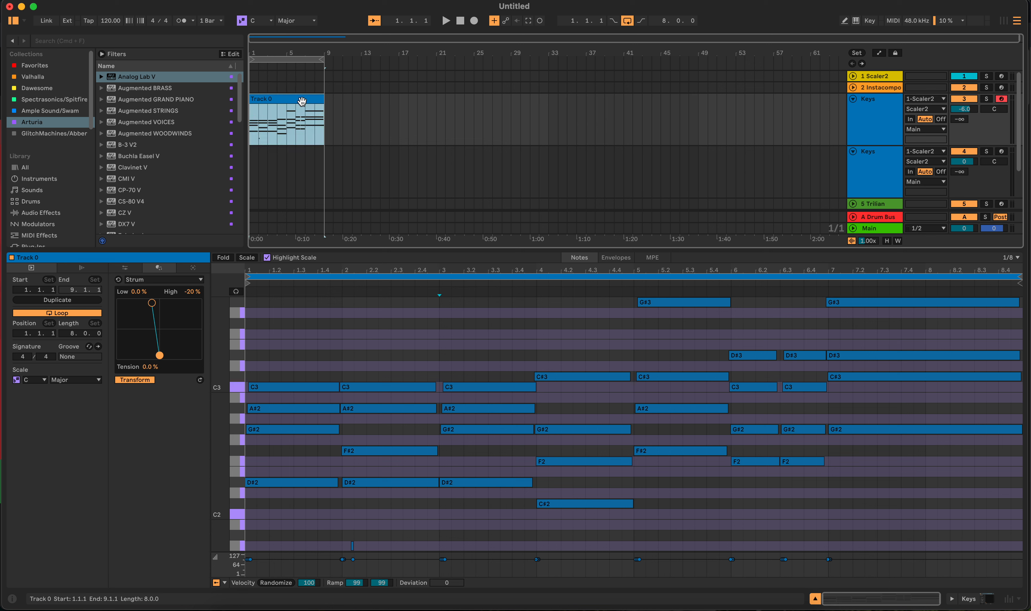
{"action": "key", "text": "super+l"}
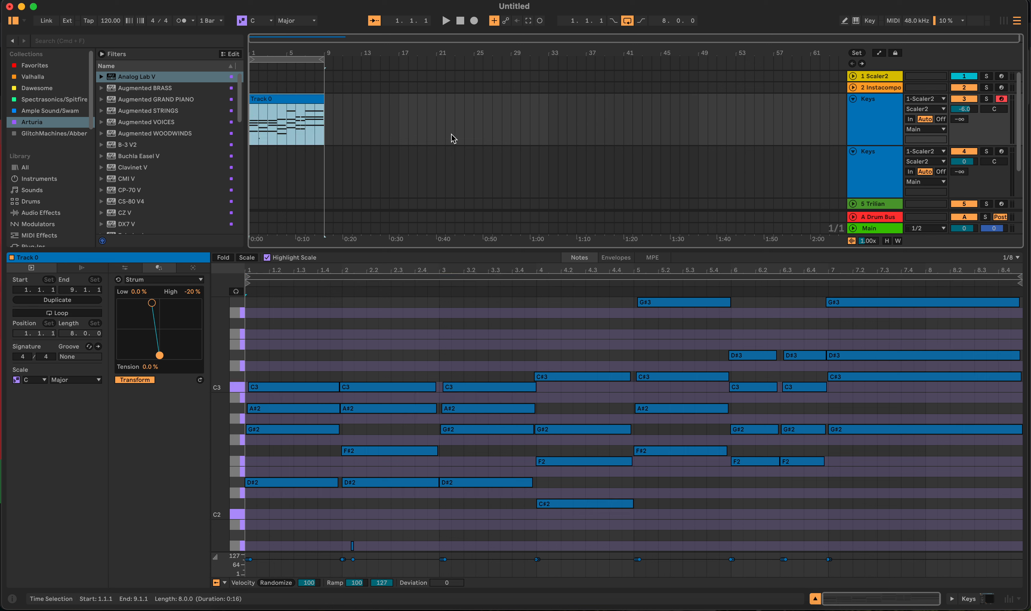
- Open the Instacomposer plugin, select Track 1 for generation, and generate a new melody
{"action": "left_click", "coordinate": [464, 88]}
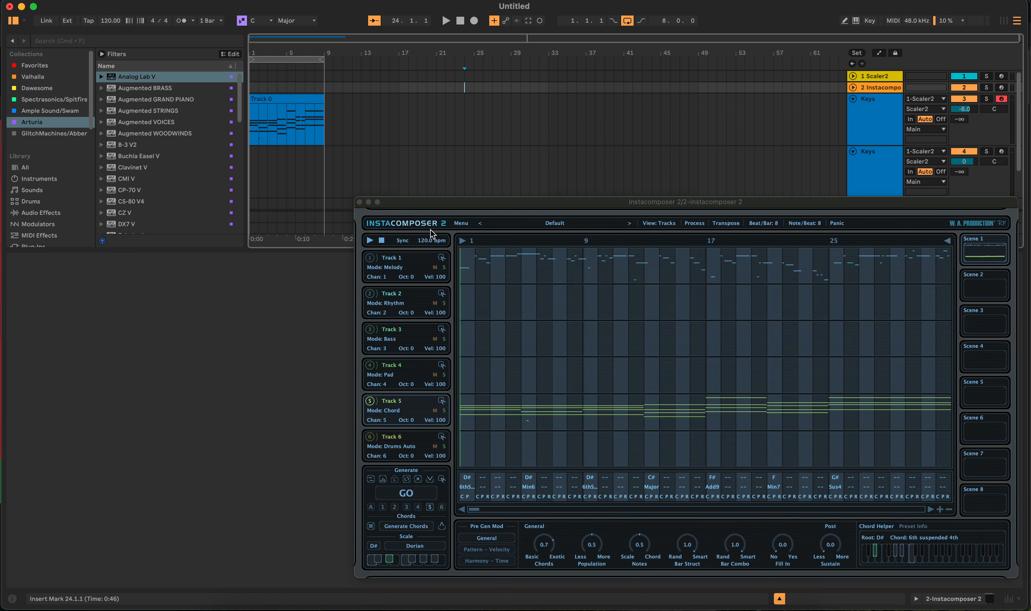
{"action": "left_click", "coordinate": [411, 268]}
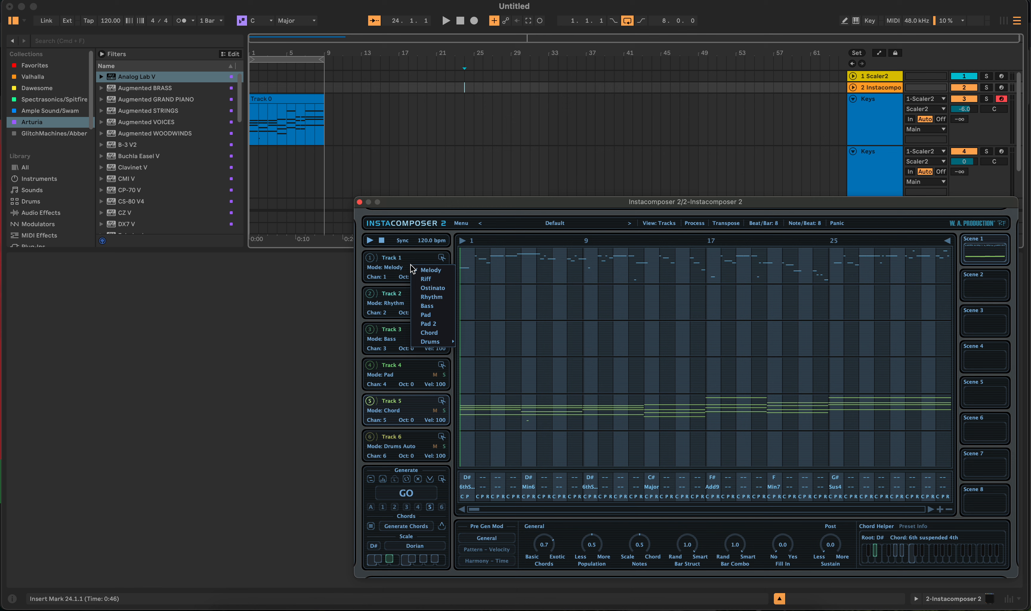
{"action": "left_click", "coordinate": [412, 268]}
{"action": "right_click", "coordinate": [413, 267]}
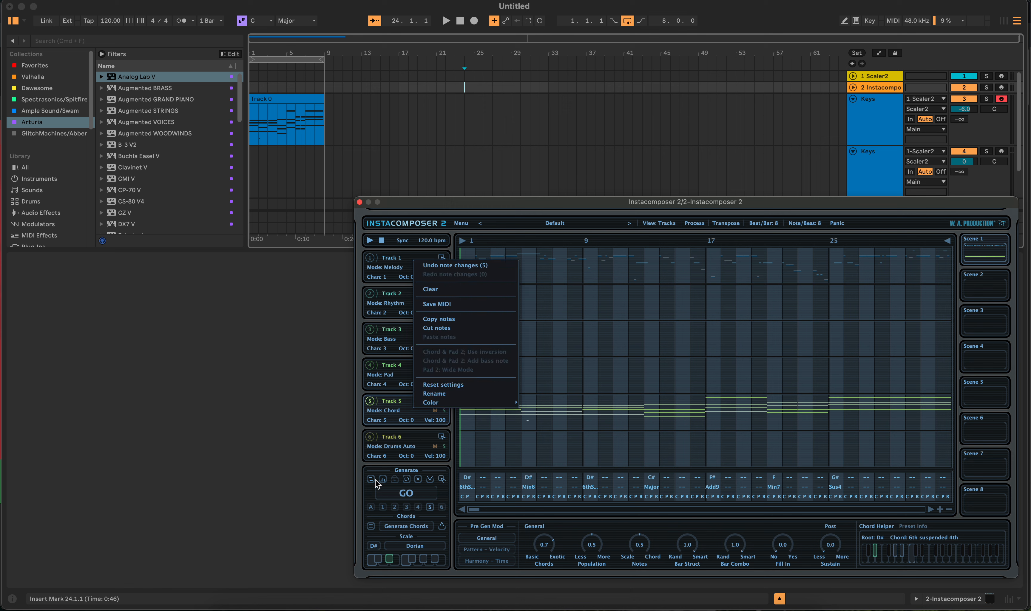
{"action": "left_click", "coordinate": [380, 508]}
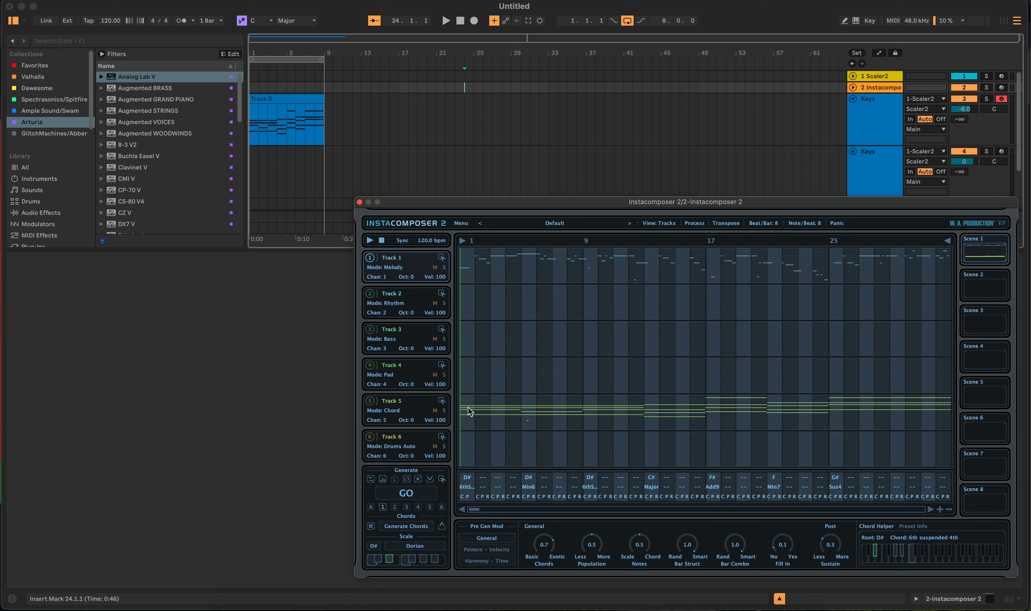
{"action": "left_click", "coordinate": [408, 493]}
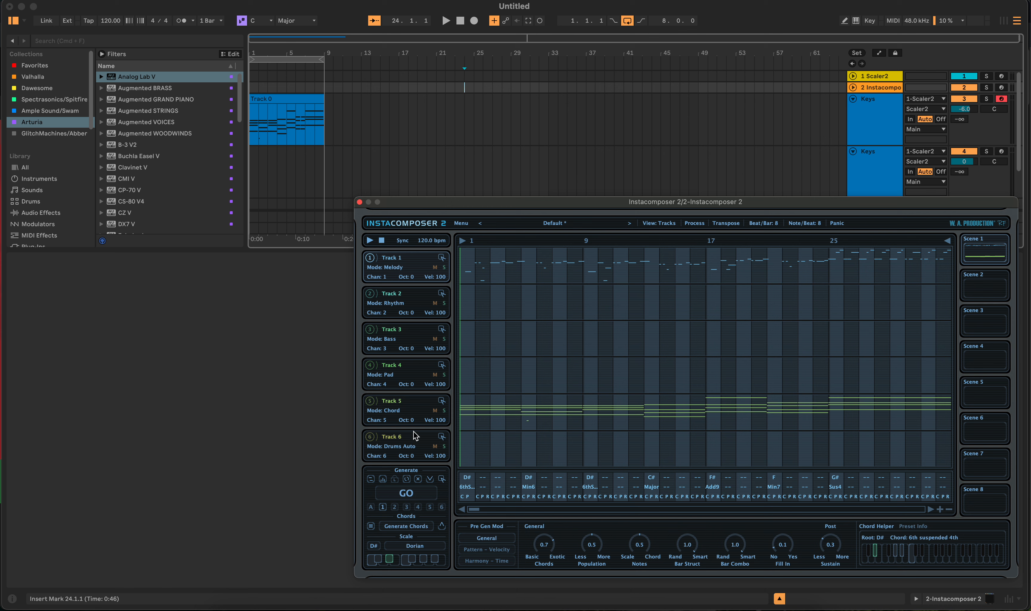
{"action": "left_click", "coordinate": [401, 493]}
{"action": "left_click", "coordinate": [408, 494]}
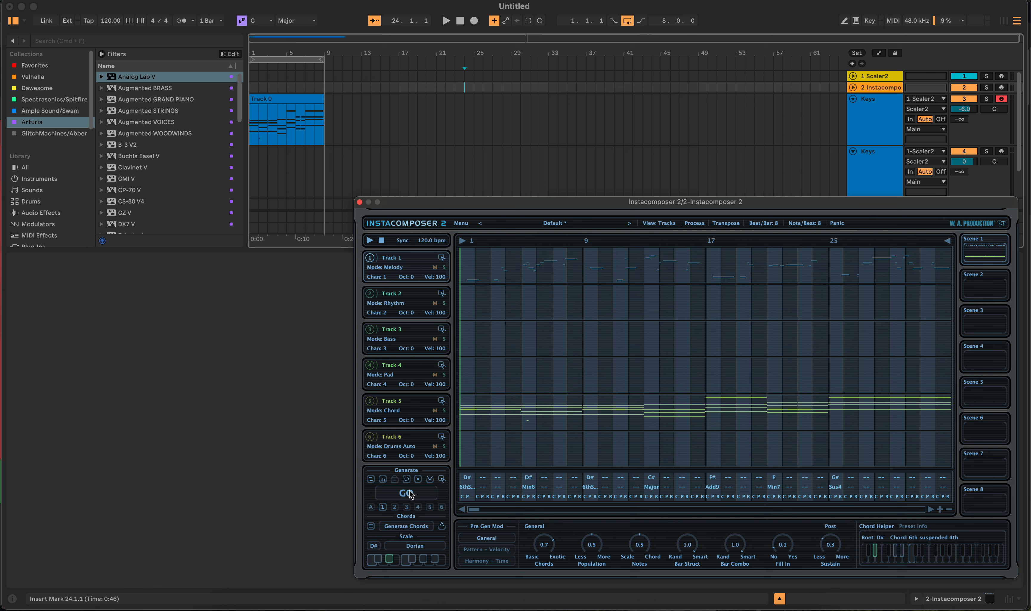
- Regenerate the melody, lower Population to 0.3, and generate the melody again
{"action": "left_click", "coordinate": [408, 493]}
{"action": "left_click", "coordinate": [410, 494]}
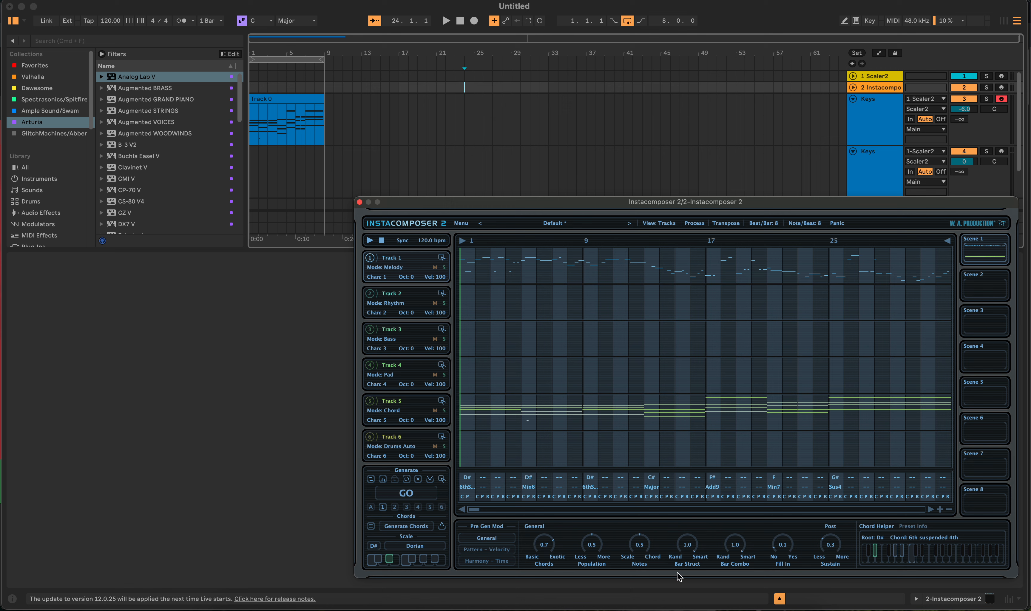
{"action": "left_click_drag", "start_coordinate": [592, 546], "coordinate": [591, 561]}
{"action": "left_click", "coordinate": [406, 494]}
{"action": "left_click", "coordinate": [406, 495]}
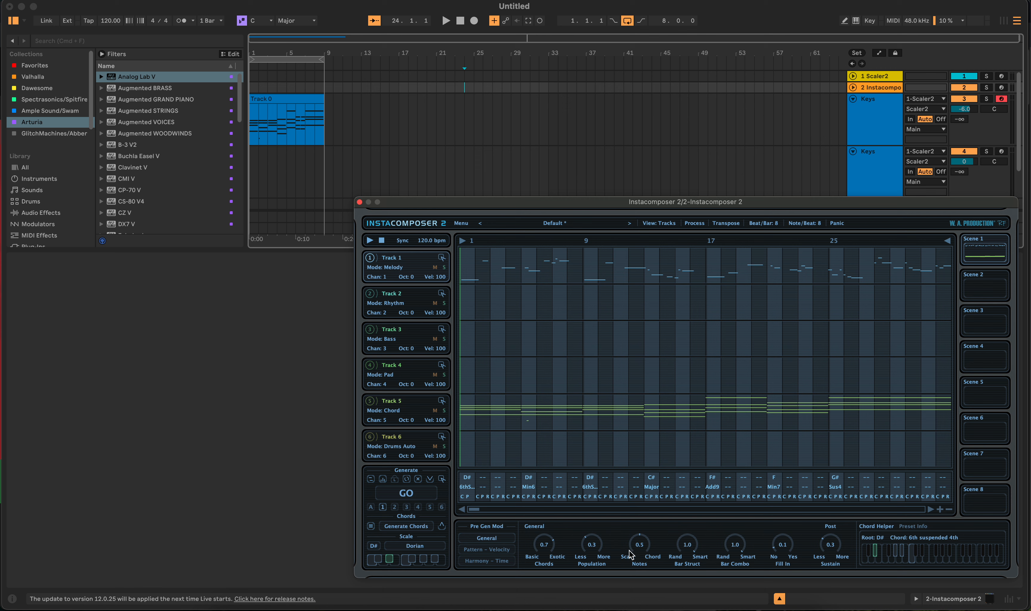
- Set Scale Notes to 0.4 and Chords complexity to 0.3, then regenerate the melody repeatedly
{"action": "left_click_drag", "start_coordinate": [640, 546], "coordinate": [637, 568]}
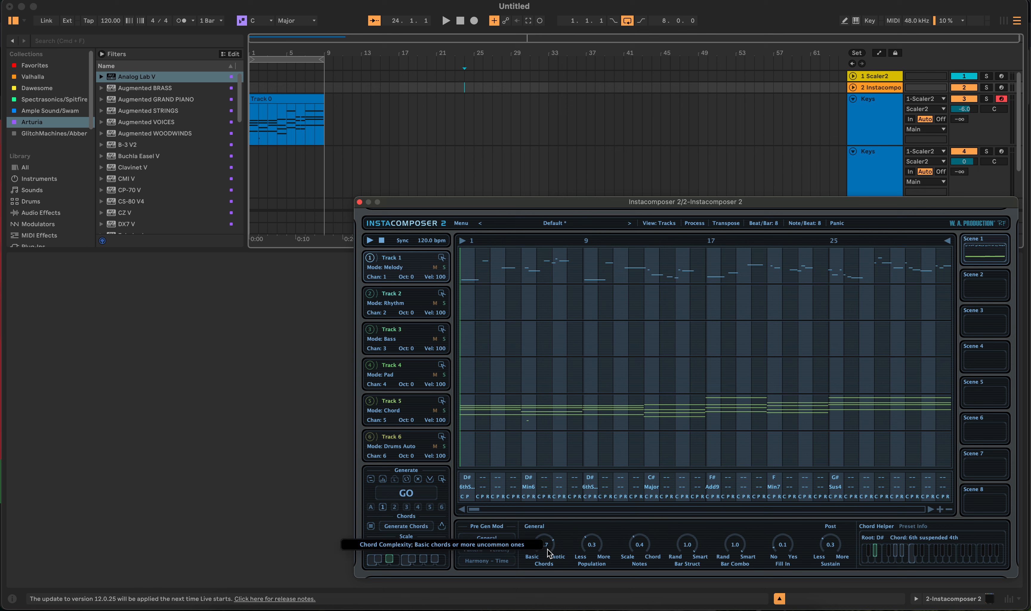
{"action": "left_click_drag", "start_coordinate": [552, 558], "coordinate": [542, 599]}
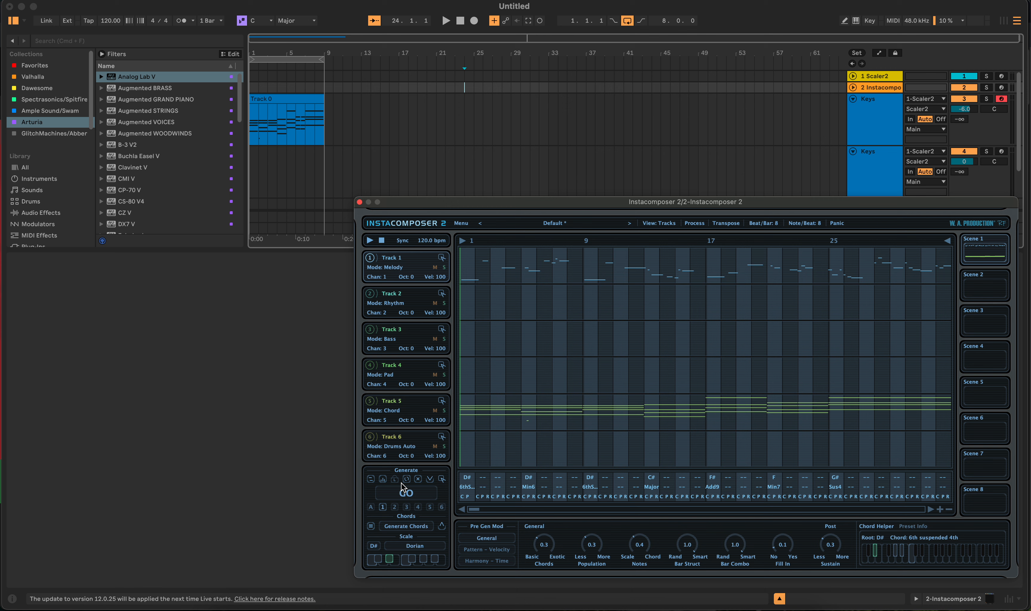
{"action": "left_click", "coordinate": [410, 497]}
{"action": "left_click", "coordinate": [409, 495]}
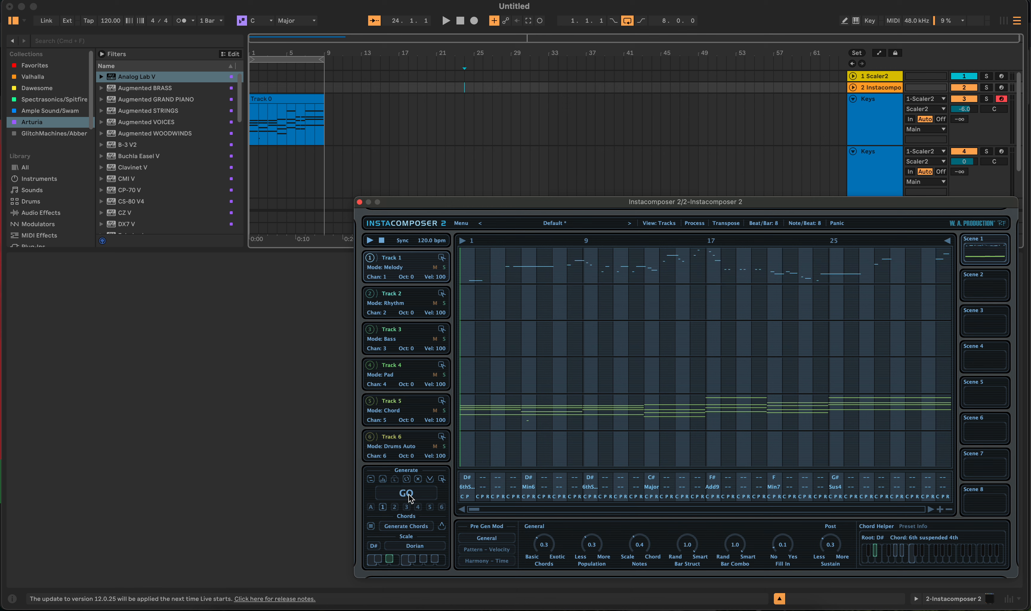
{"action": "left_click", "coordinate": [408, 494]}
{"action": "left_click", "coordinate": [408, 495]}
{"action": "left_click", "coordinate": [408, 495]}
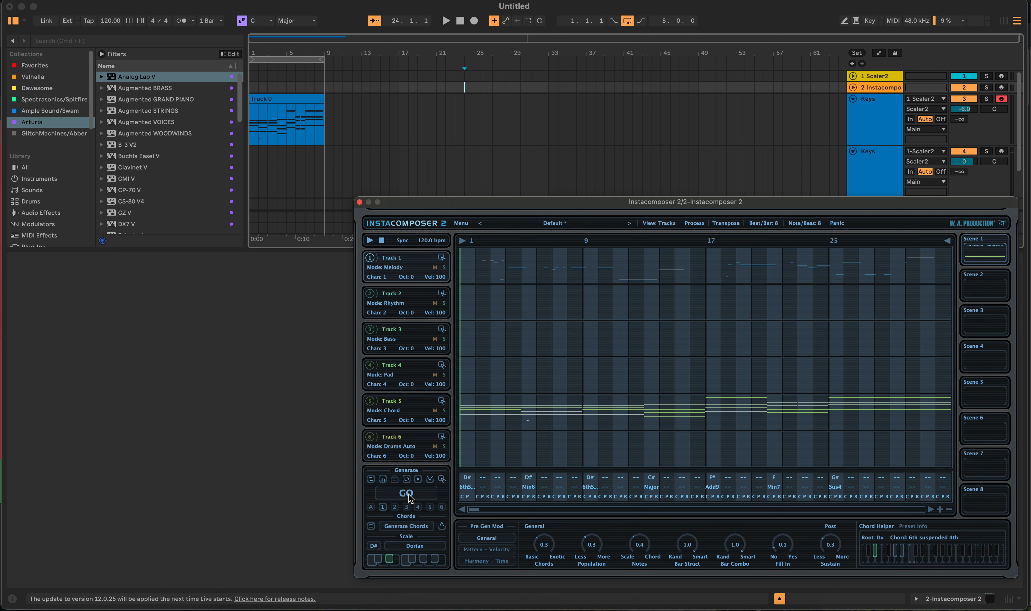
{"action": "left_click", "coordinate": [409, 495]}
{"action": "left_click", "coordinate": [409, 495]}
{"action": "left_click", "coordinate": [409, 494]}
{"action": "left_click", "coordinate": [408, 494]}
{"action": "left_click", "coordinate": [409, 495]}
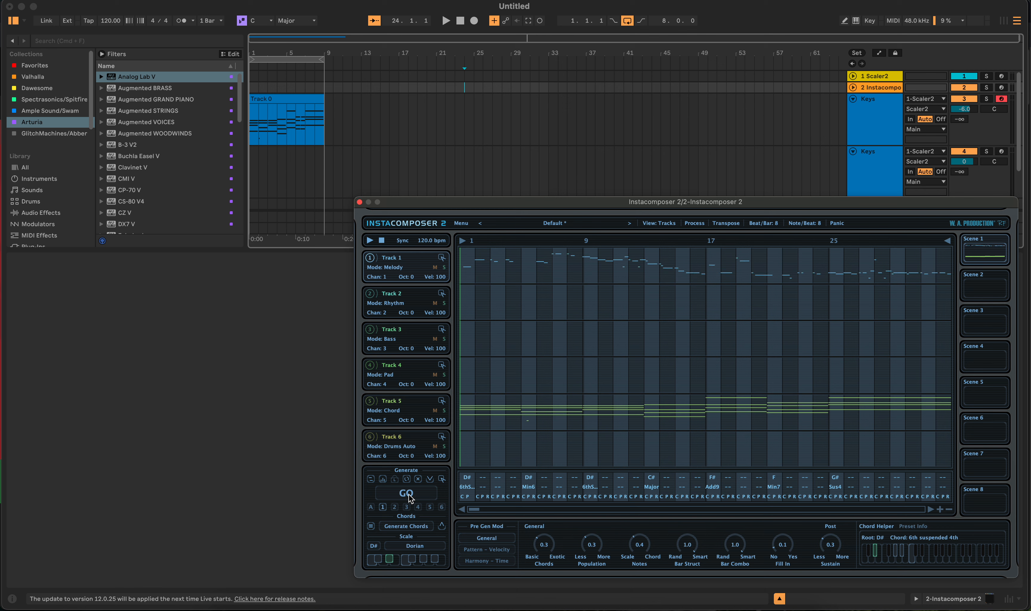
{"action": "left_click", "coordinate": [409, 495]}
{"action": "left_click", "coordinate": [408, 495]}
{"action": "left_click", "coordinate": [409, 494]}
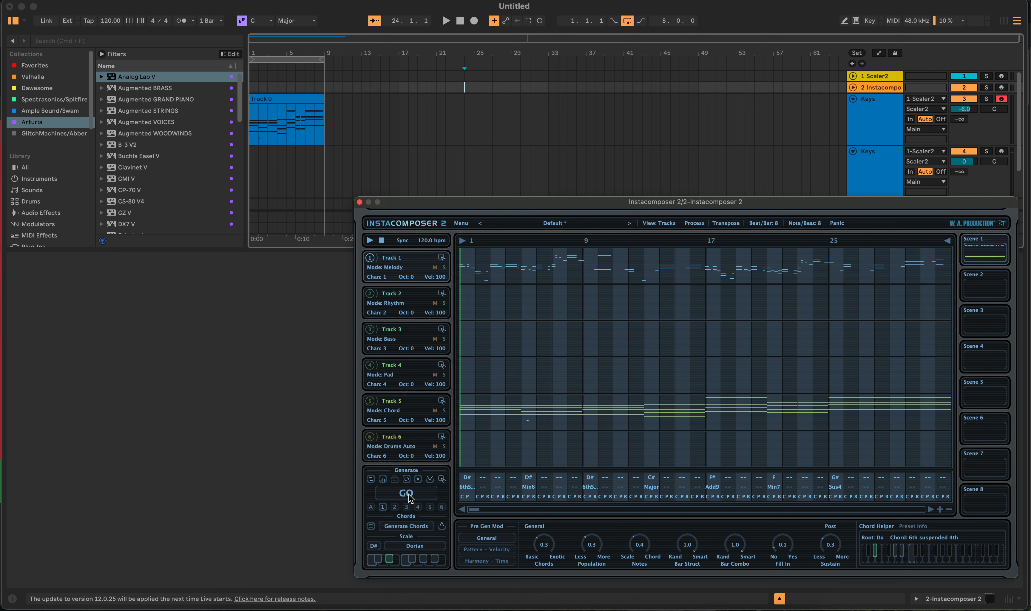
{"action": "left_click", "coordinate": [408, 495]}
{"action": "left_click", "coordinate": [409, 495]}
{"action": "left_click", "coordinate": [408, 495]}
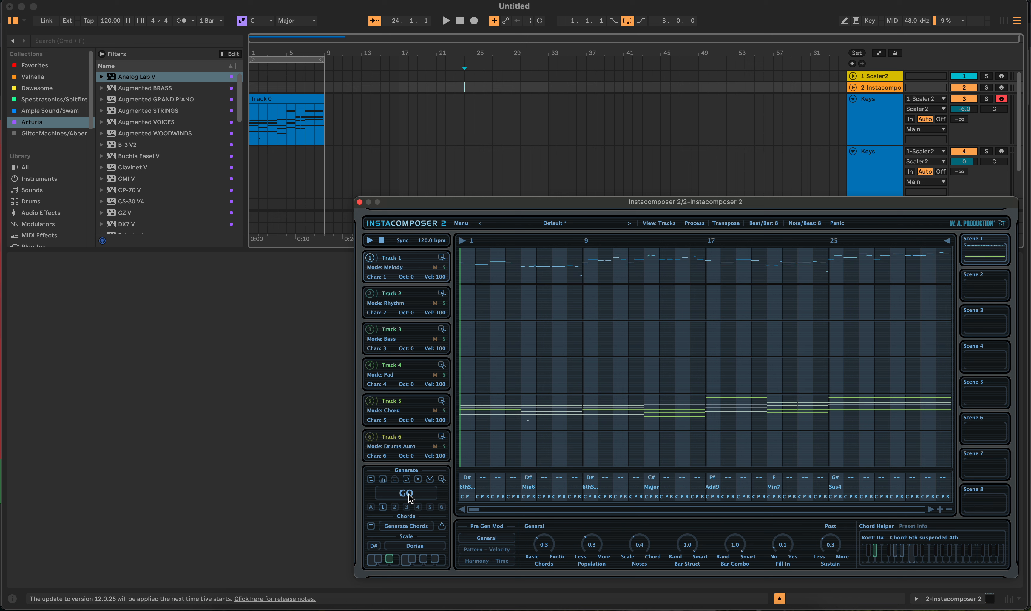
{"action": "left_click", "coordinate": [409, 495]}
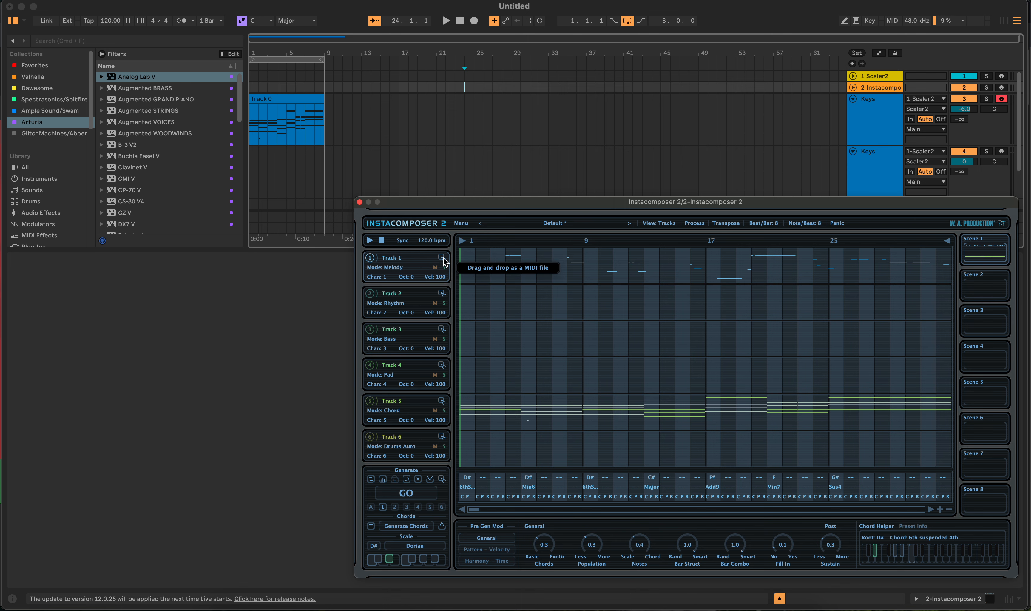
- Drag the Track 1 melody as a MIDI file onto the second Keys track and play it back
{"action": "left_click_drag", "start_coordinate": [441, 258], "coordinate": [253, 167]}
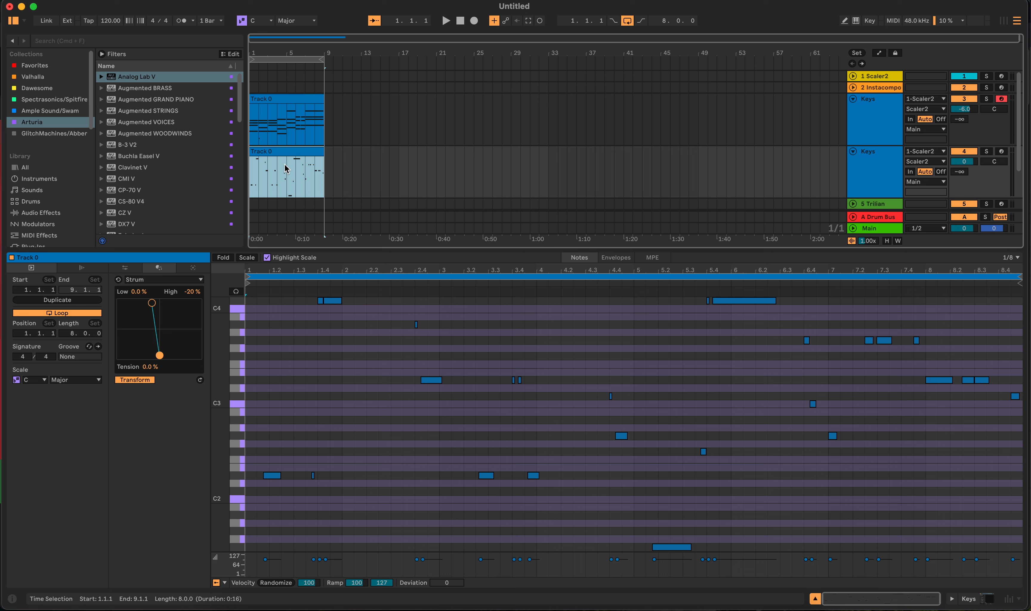
{"action": "key", "text": "space"}
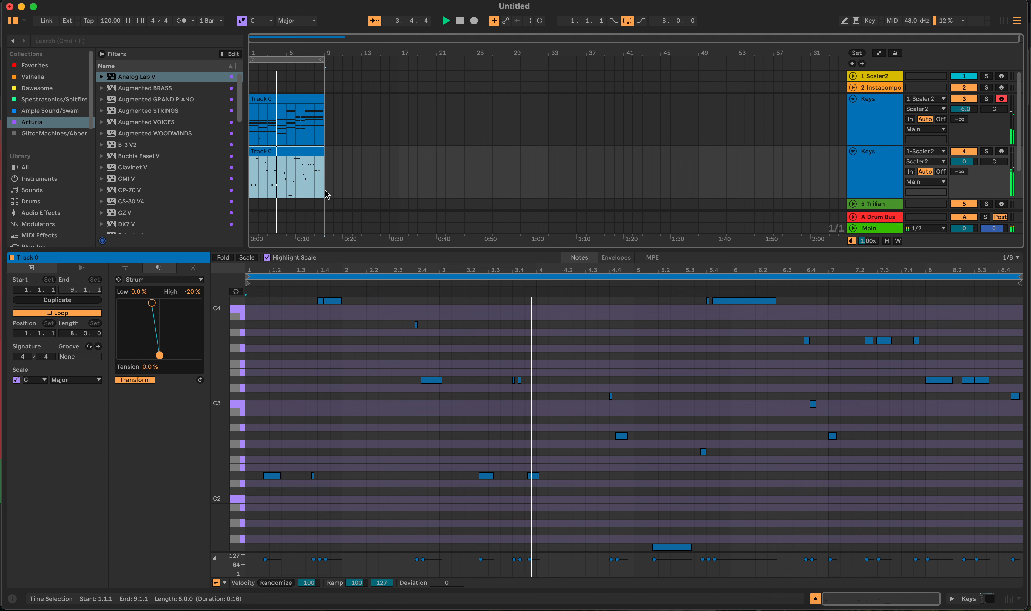
{"action": "key", "text": "space"}
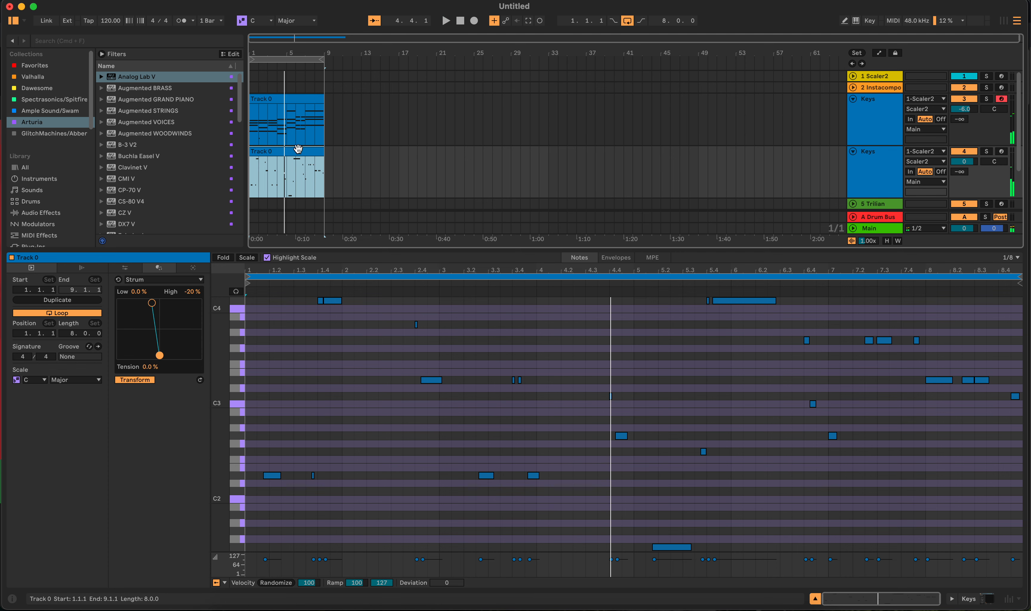
- Delete the melody clip from the second Keys track and return to the full arrangement view
{"action": "key", "text": "Delete"}
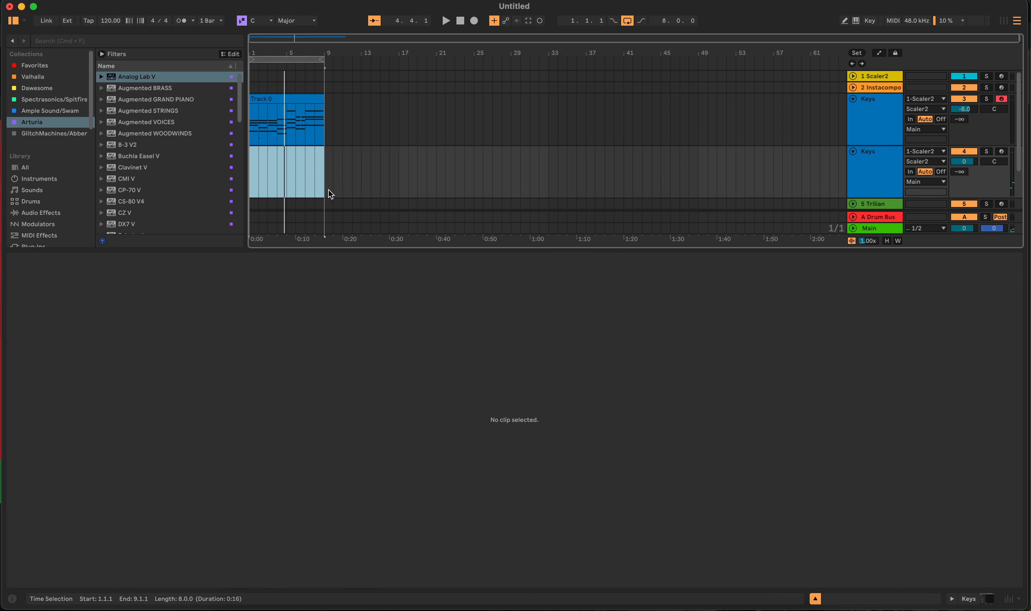
{"action": "key", "text": "shift+Tab"}
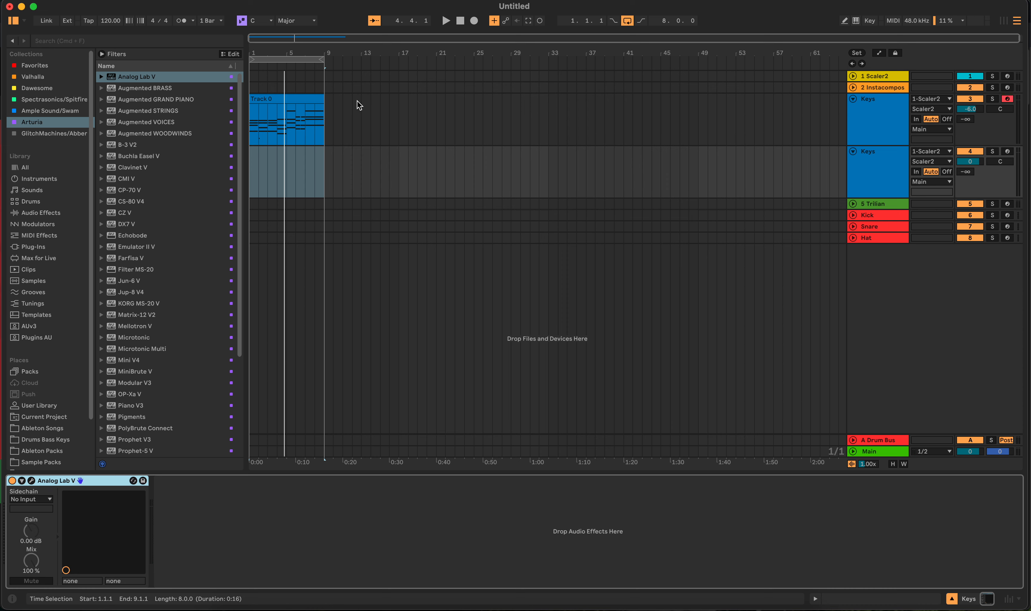
- Reopen Instacomposer, generate a new melody, drag it onto the second Keys track and play it
{"action": "left_click", "coordinate": [353, 87]}
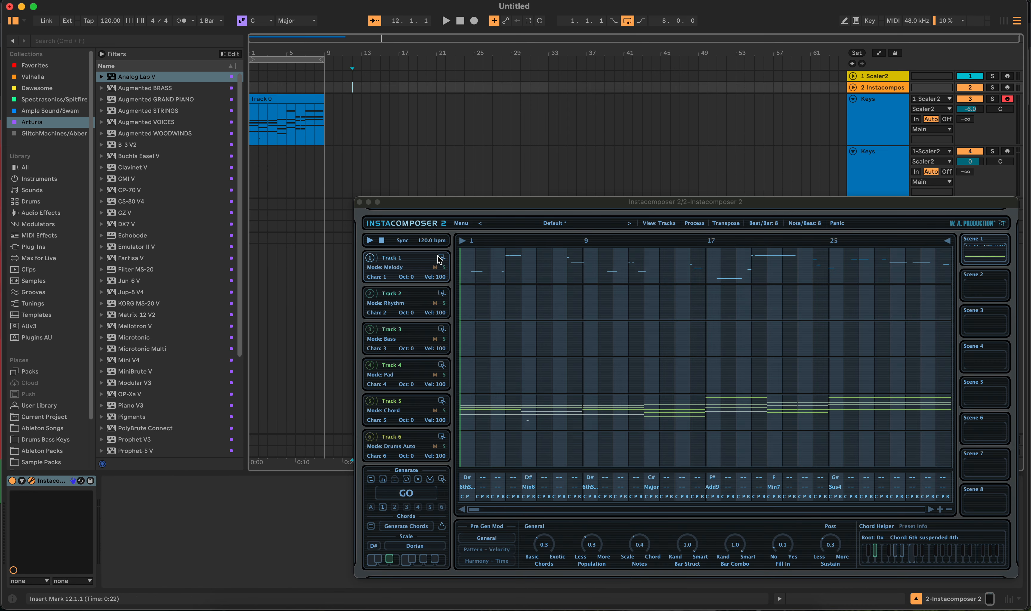
{"action": "left_click", "coordinate": [407, 496]}
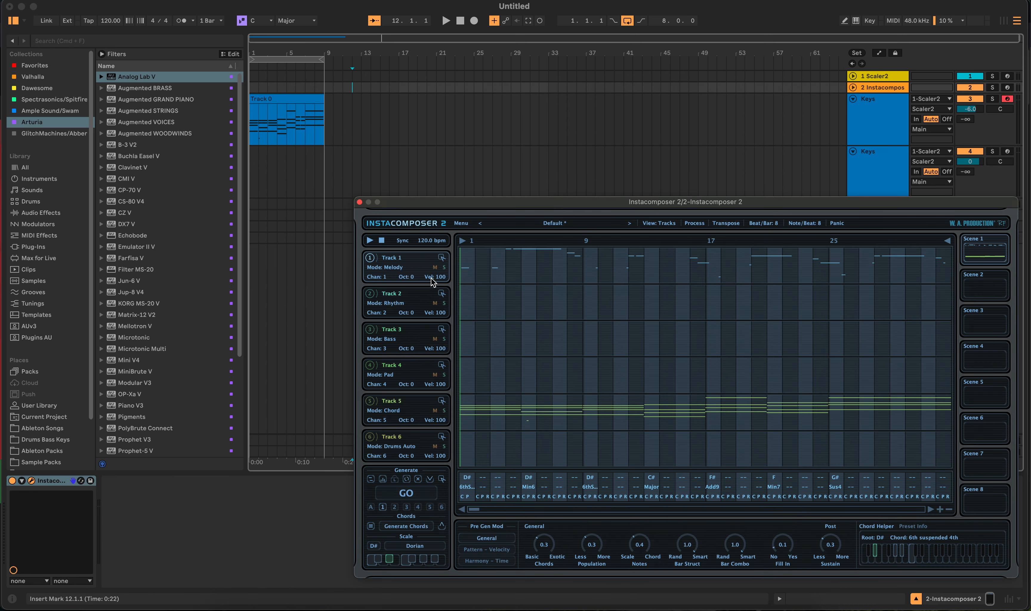
{"action": "left_click_drag", "start_coordinate": [440, 260], "coordinate": [249, 166]}
{"action": "key", "text": "space"}
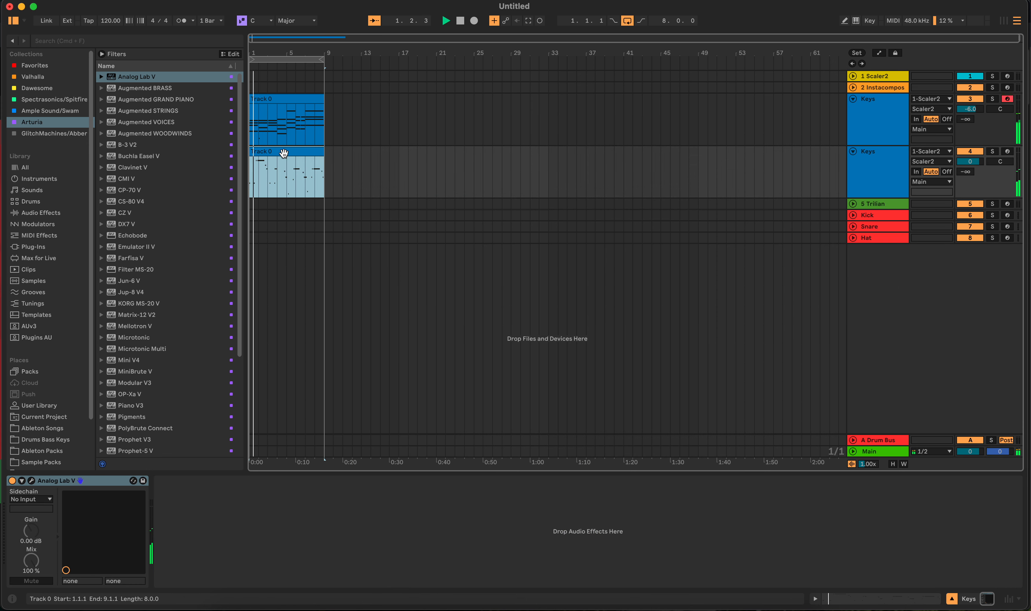
- Open the melody clip, select all its notes and transpose them up two octaves
{"action": "double_click", "coordinate": [284, 152]}
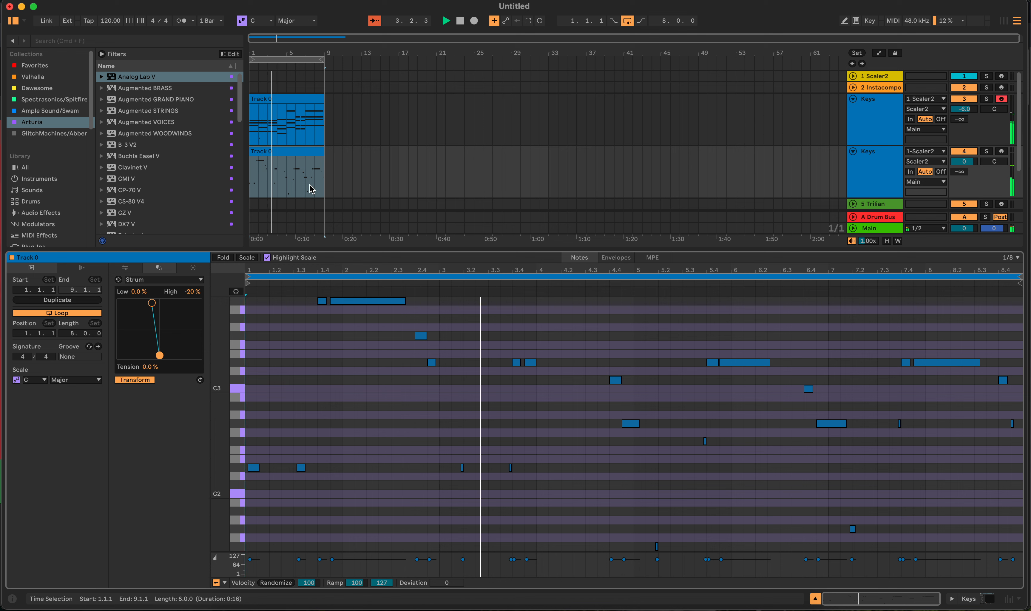
{"action": "key", "text": "space"}
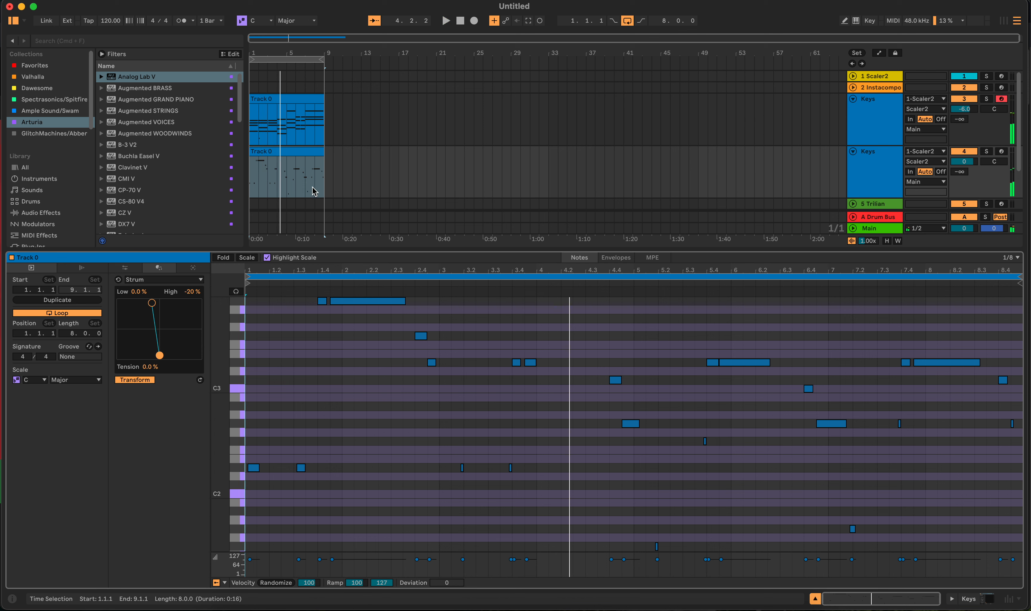
{"action": "key", "text": "super+a"}
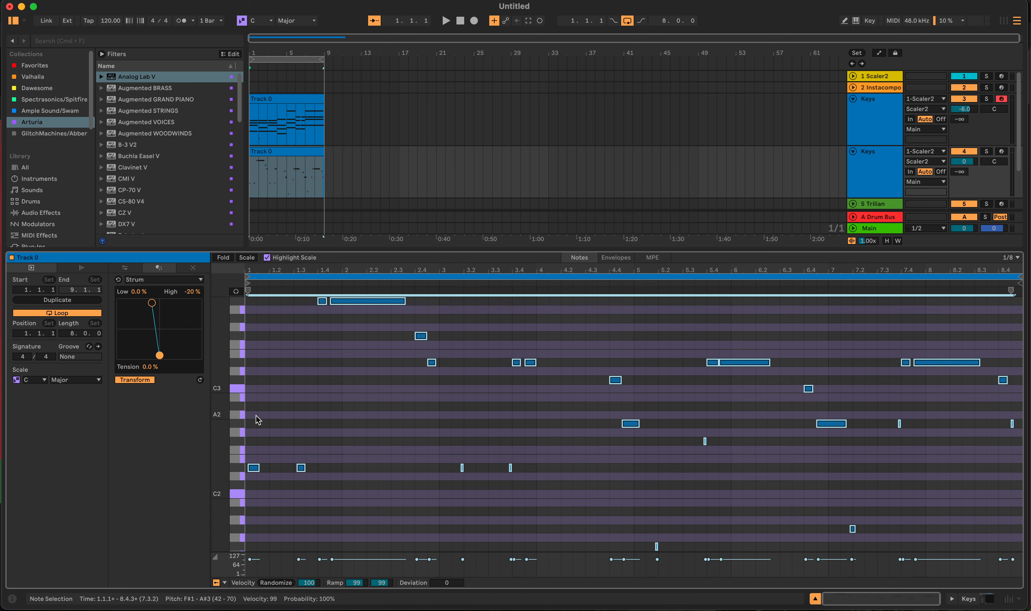
{"action": "key", "text": "shift+Up"}
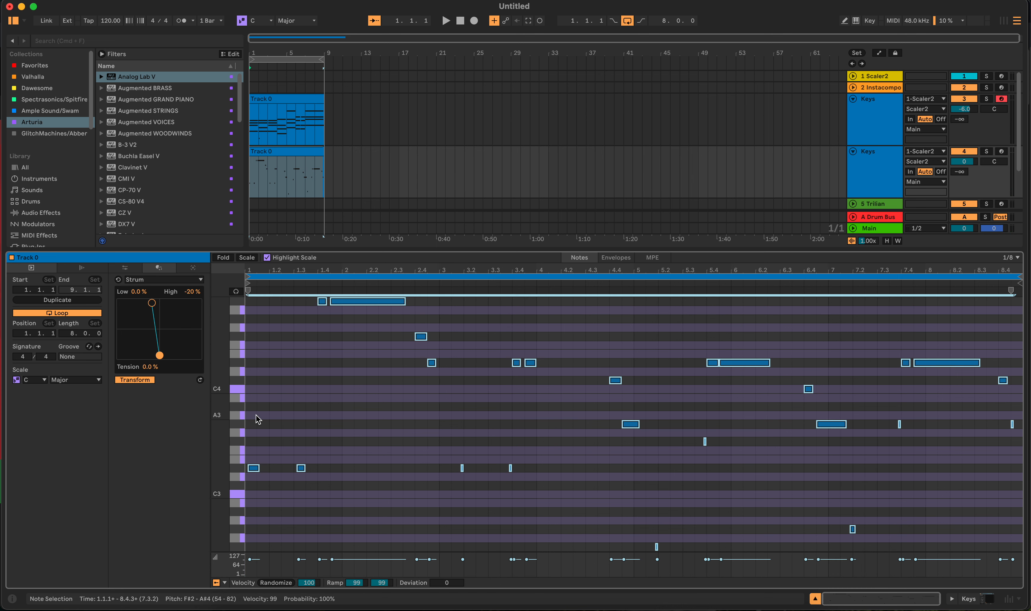
{"action": "key", "text": "super+Up"}
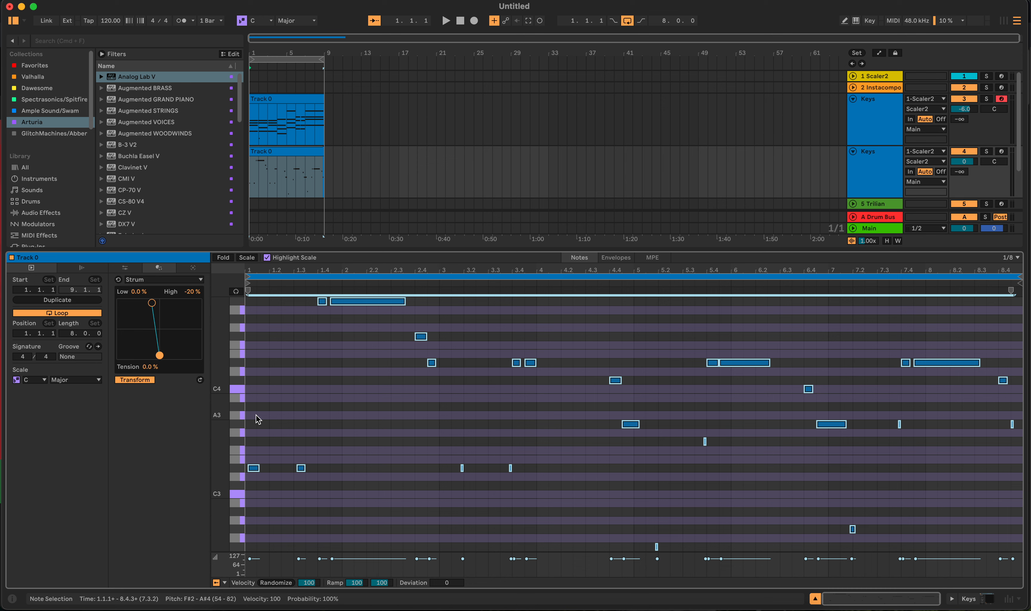
{"action": "key", "text": "shift+Up"}
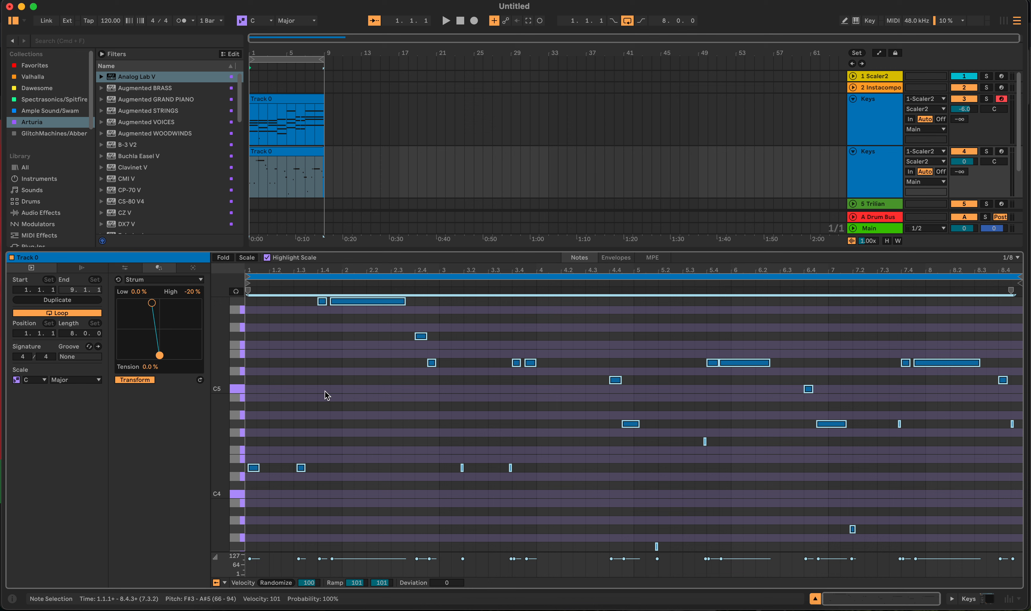
- Select the higher melody notes from bar 1.3 onward and move them down an octave
{"action": "key", "text": "space"}
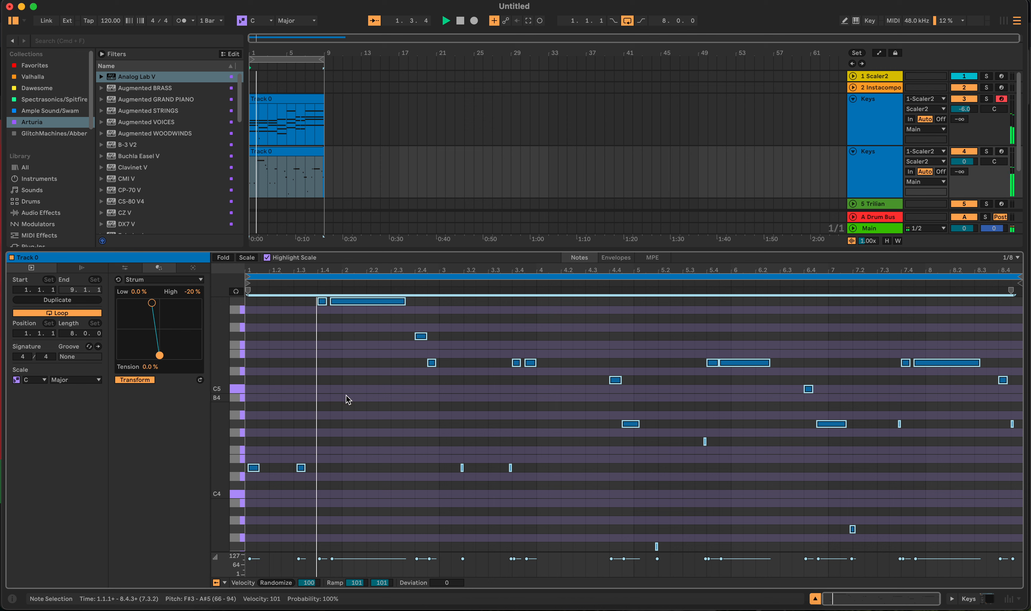
{"action": "key", "text": "space"}
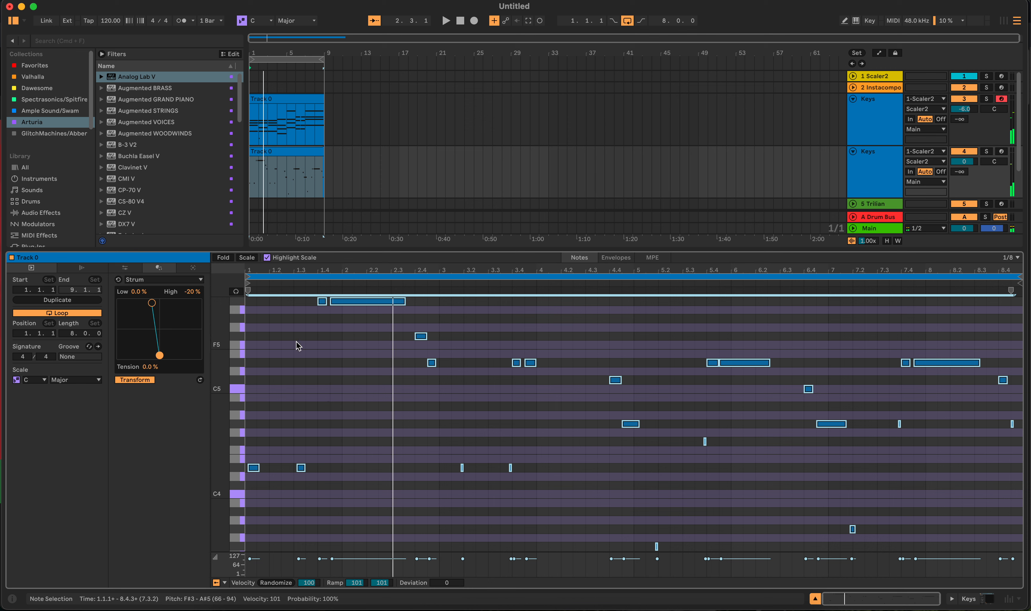
{"action": "left_click_drag", "start_coordinate": [279, 295], "coordinate": [1027, 390]}
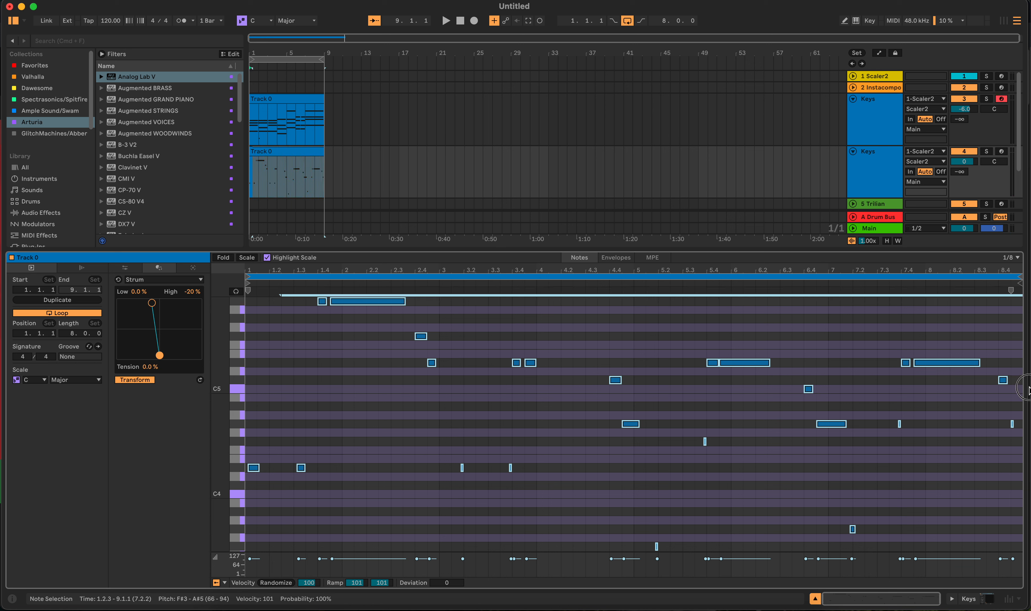
{"action": "left_click", "coordinate": [940, 452]}
{"action": "left_click_drag", "start_coordinate": [306, 300], "coordinate": [1018, 397]}
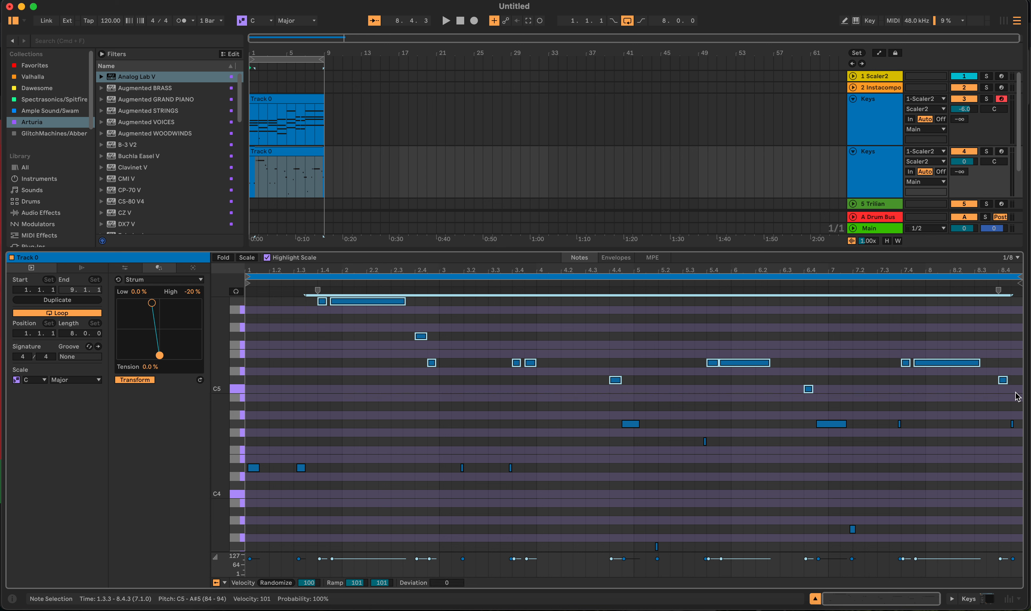
{"action": "key", "text": "shift+Down"}
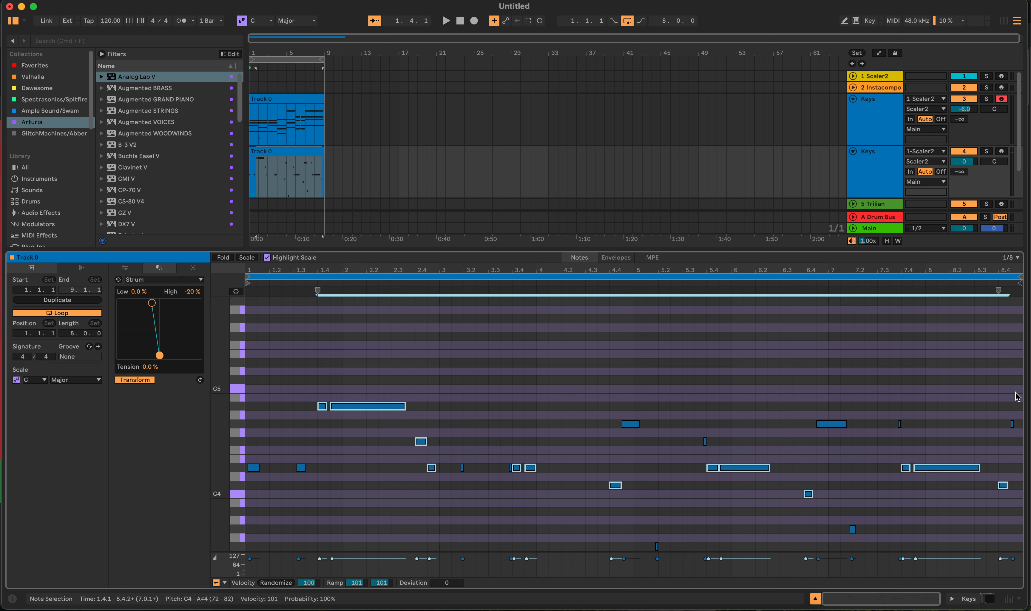
- Select the two lowest notes between bars 4.4 and 7.4 and move them up an octave
{"action": "key", "text": "space"}
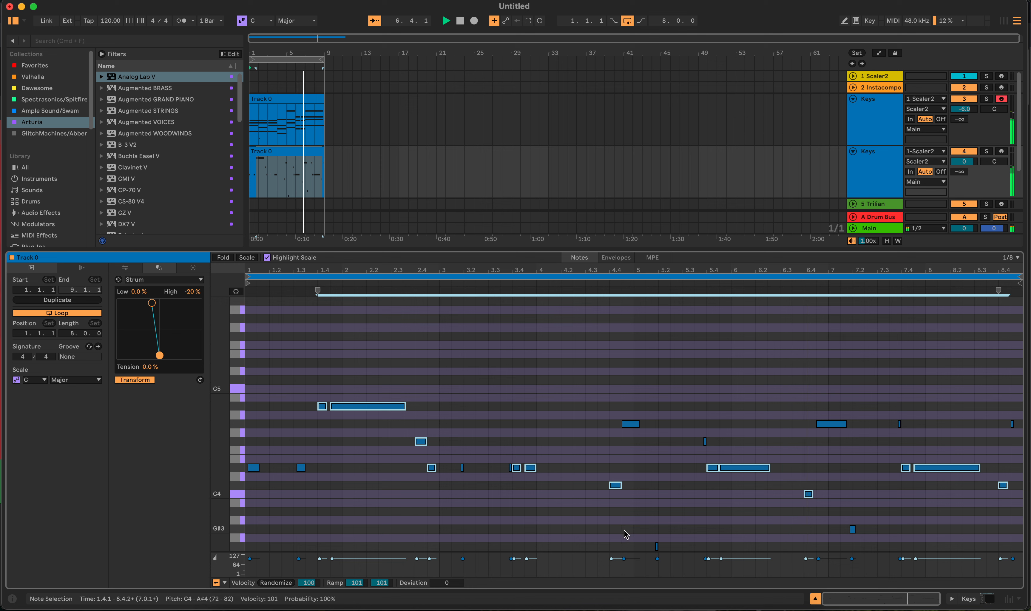
{"action": "left_click_drag", "start_coordinate": [623, 524], "coordinate": [897, 563]}
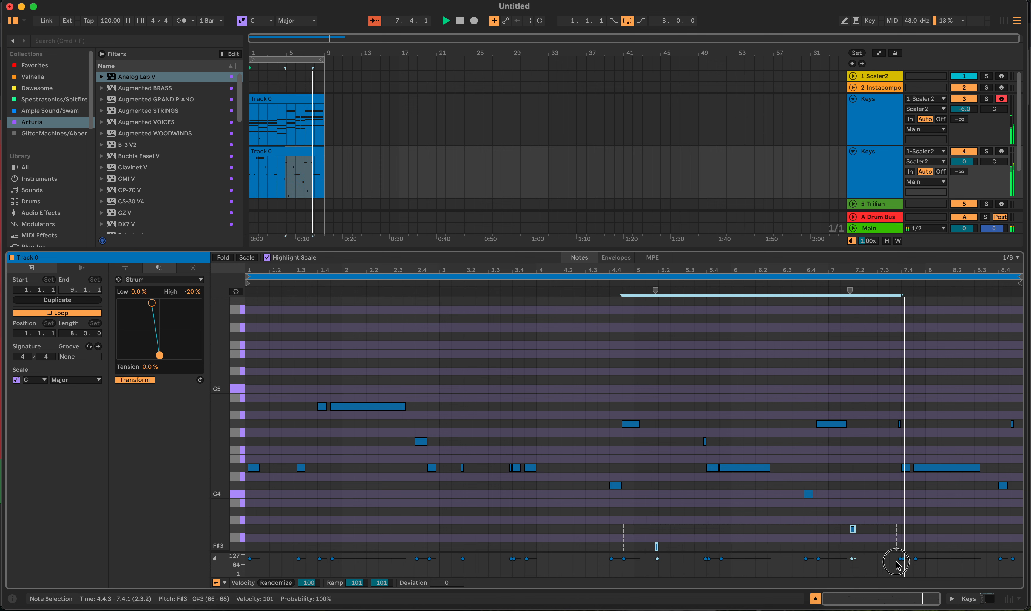
{"action": "key", "text": "shift+Up"}
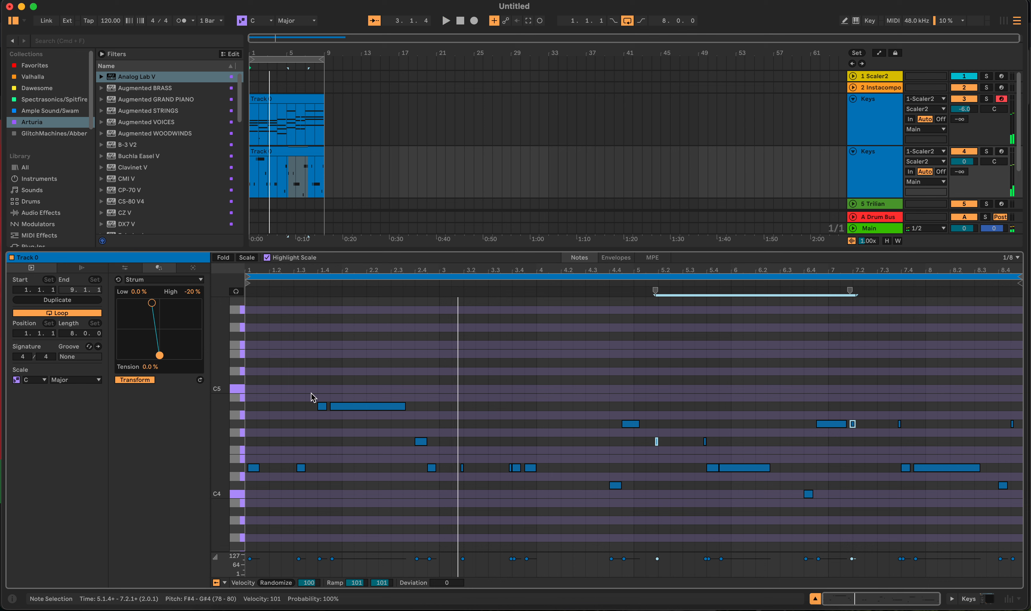
- Select all melody notes, randomize their velocities, play the clip, and return to the arrangement view
{"action": "key", "text": "super+a"}
{"action": "key", "text": "space"}
{"action": "left_click", "coordinate": [285, 583]}
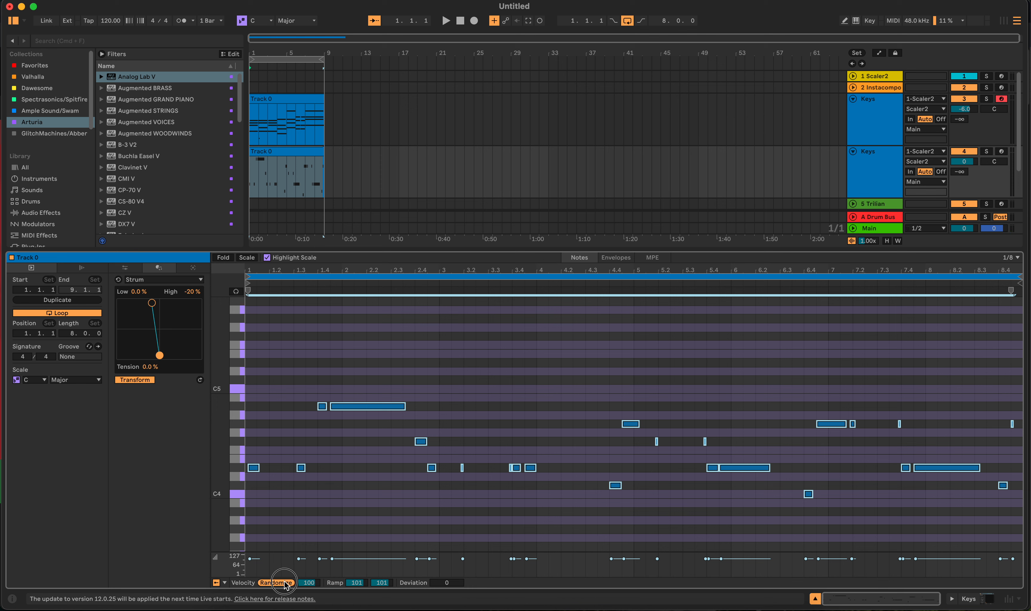
{"action": "key", "text": "space"}
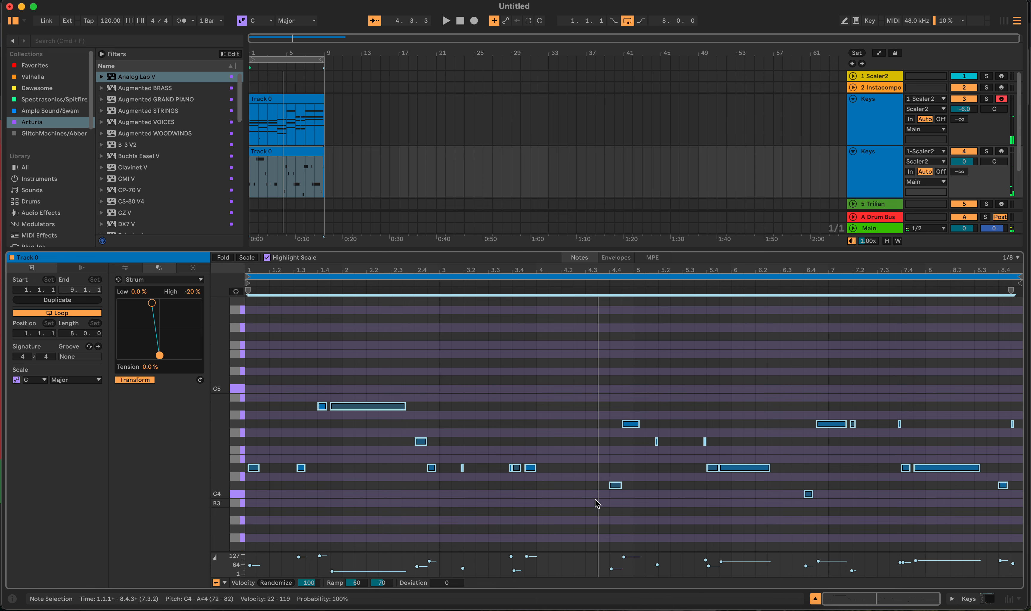
{"action": "key", "text": "shift+Tab"}
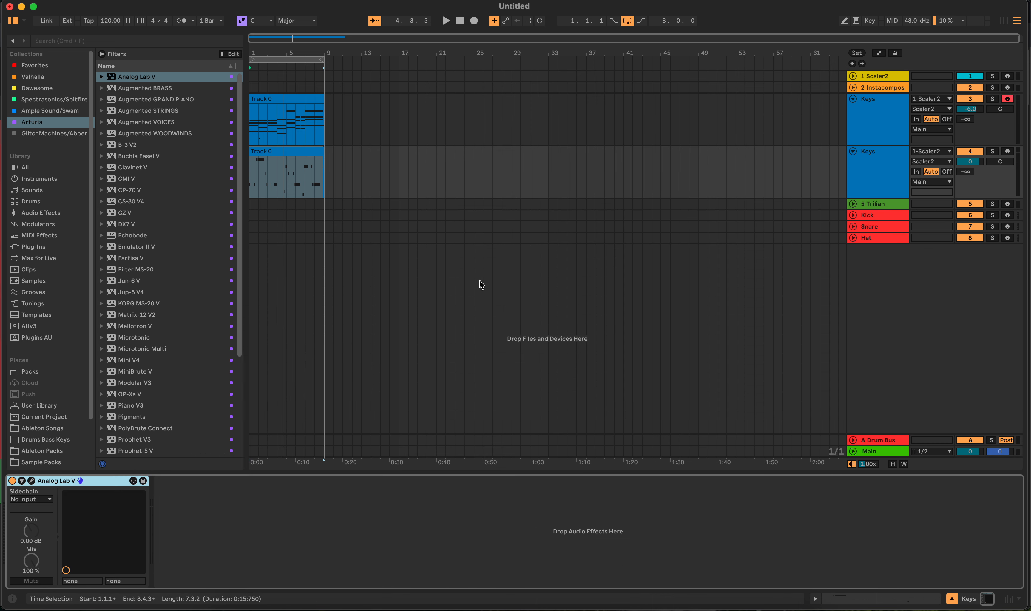
- Open the InstaComposer 2 plugin window on the Instacomposer track and reposition it over the arrangement
{"action": "left_click", "coordinate": [438, 95]}
{"action": "left_click", "coordinate": [438, 90]}
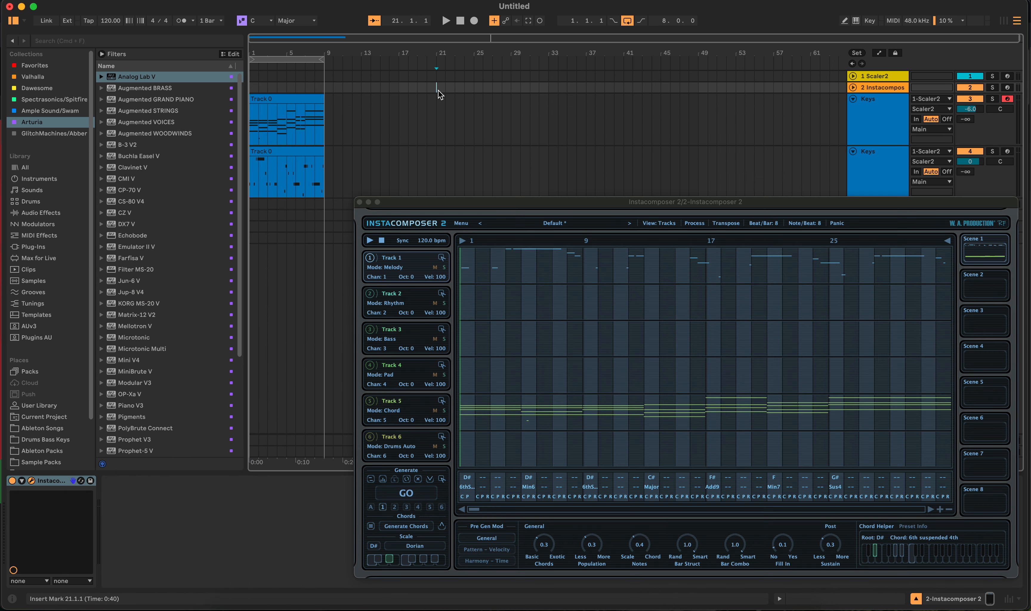
{"action": "left_click_drag", "start_coordinate": [560, 205], "coordinate": [463, 177]}
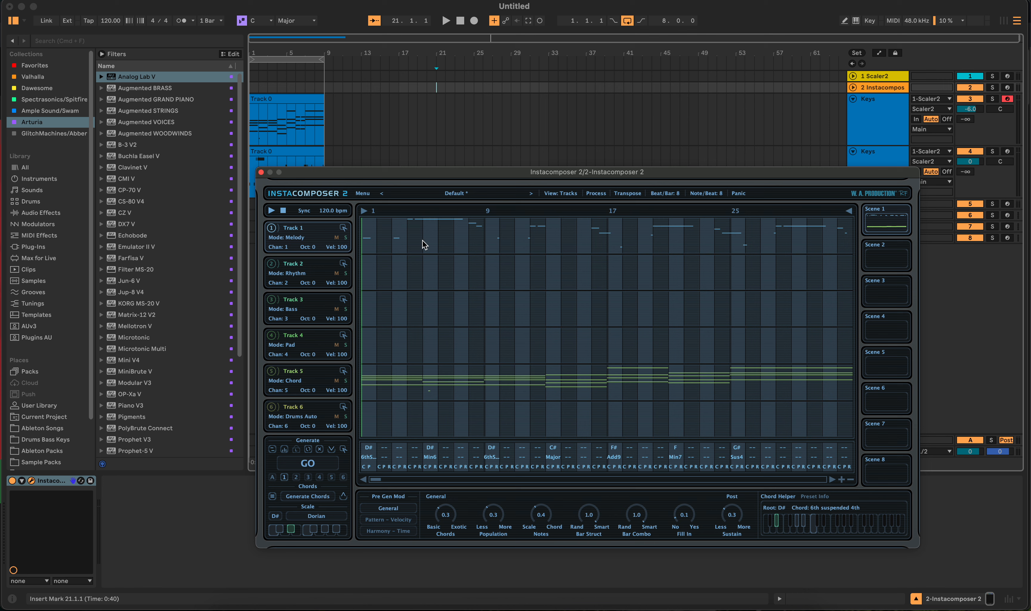
- Regenerate the InstaComposer pattern several times with GO to get a new melody
{"action": "left_click", "coordinate": [307, 465]}
{"action": "left_click", "coordinate": [308, 467]}
{"action": "left_click", "coordinate": [307, 465]}
{"action": "left_click", "coordinate": [307, 466]}
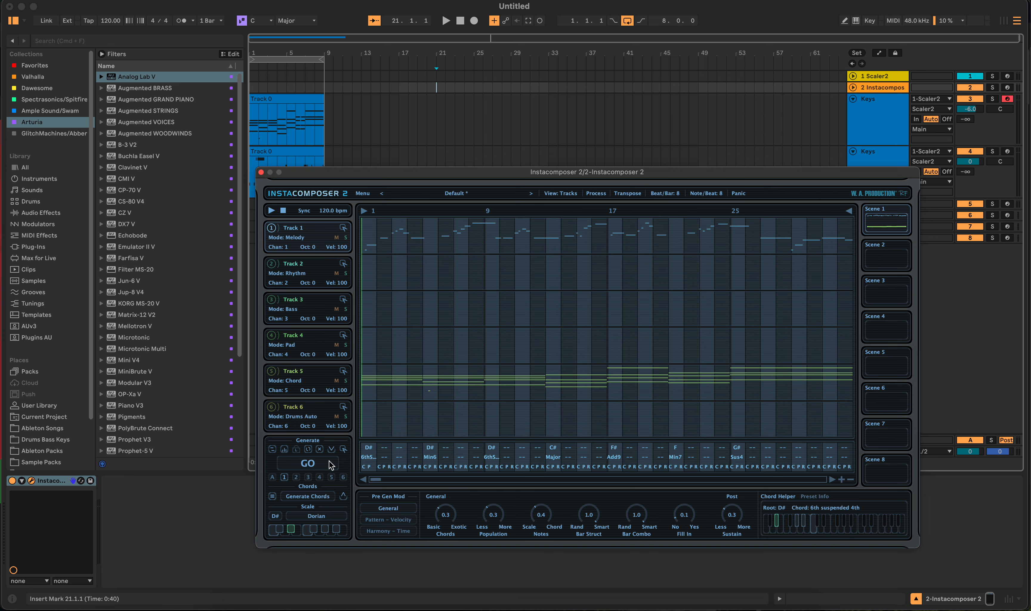
- Switch to the browser to review the InstaComposer 2 & Expansions product page and its included plugins, then close it
{"action": "left_click", "coordinate": [274, 607]}
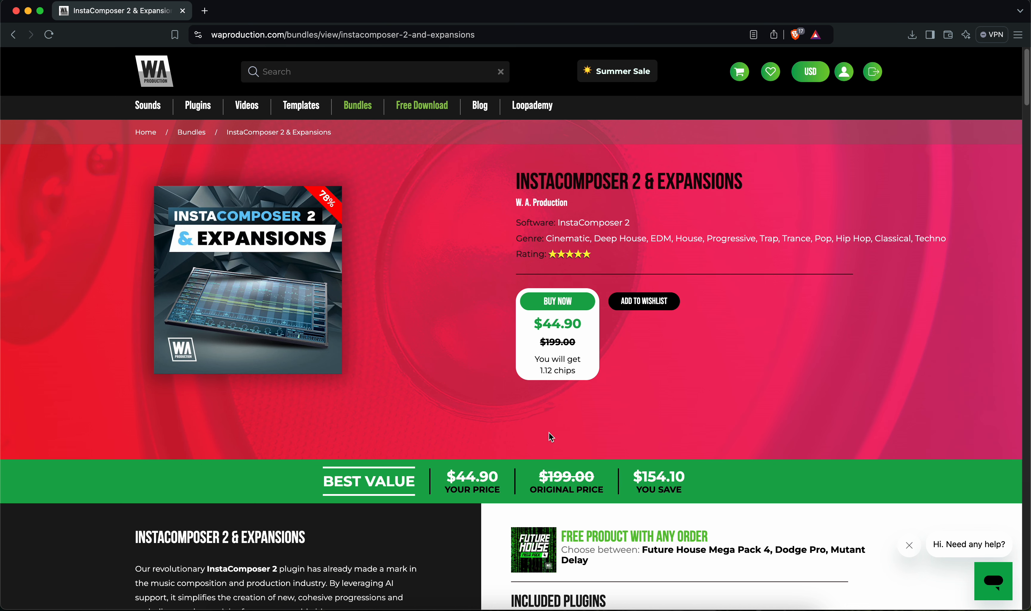
{"action": "scroll", "coordinate": [550, 439], "scroll_direction": "down", "scroll_amount": 10}
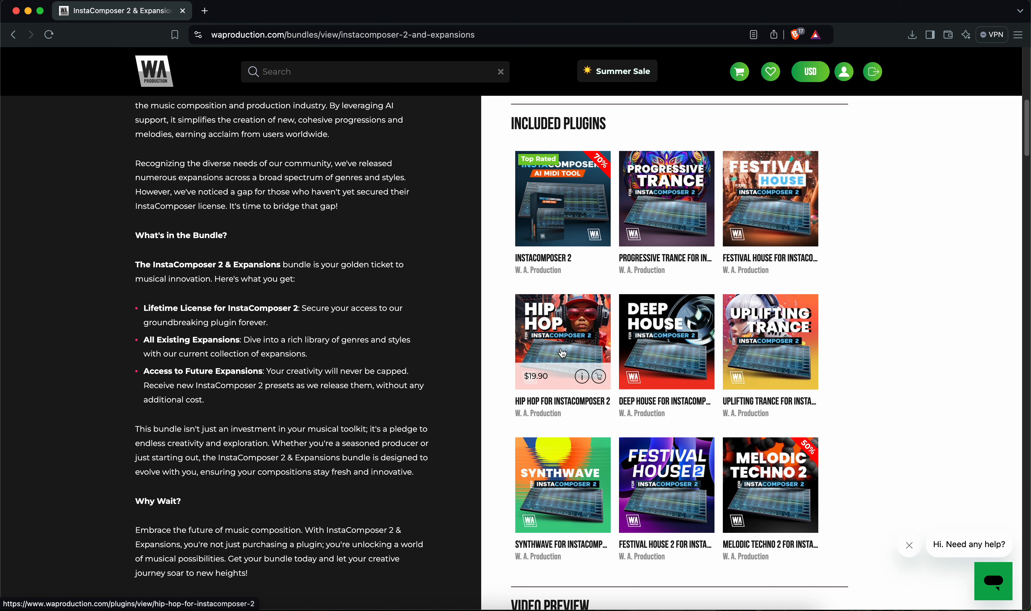
{"action": "scroll", "coordinate": [765, 322], "scroll_direction": "up", "scroll_amount": 10}
{"action": "left_click_drag", "start_coordinate": [546, 239], "coordinate": [947, 239]}
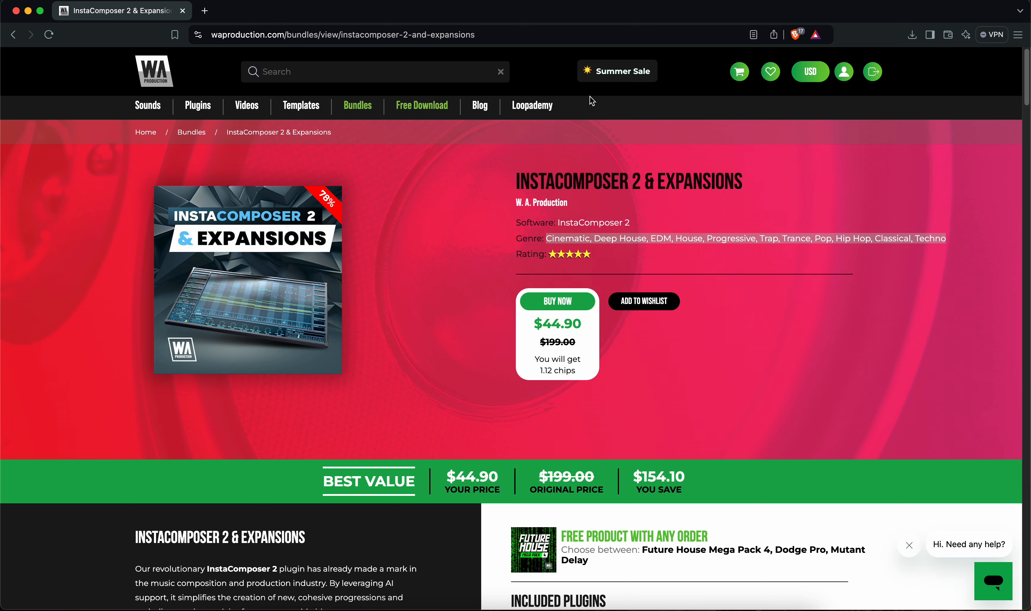
{"action": "left_click", "coordinate": [32, 11]}
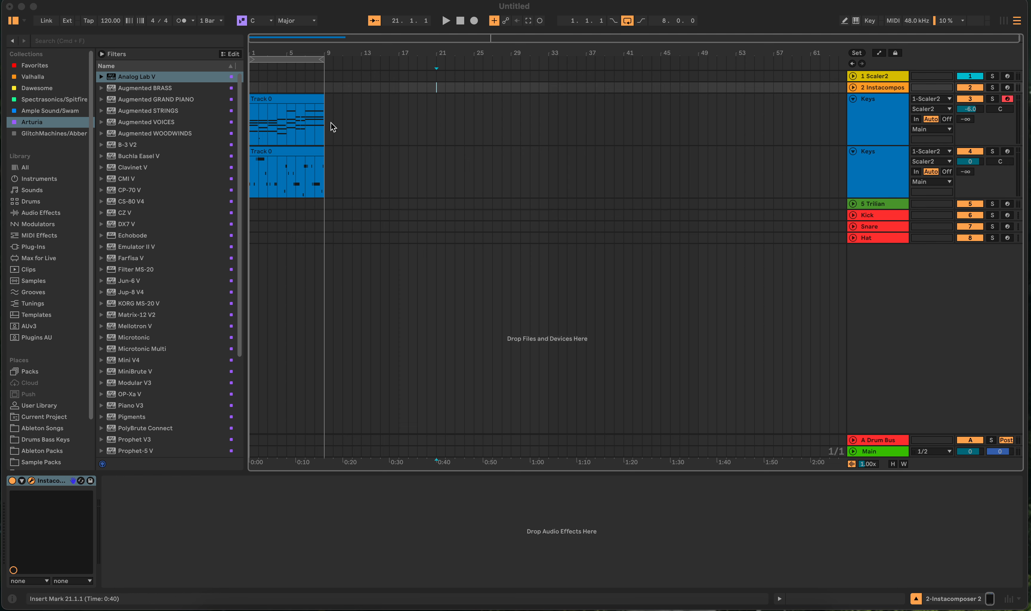
- Reopen the plugin window, inspect the drum track's notes in the editor view, return to the tracks view and reposition the window
{"action": "key", "text": "super+alt+p"}
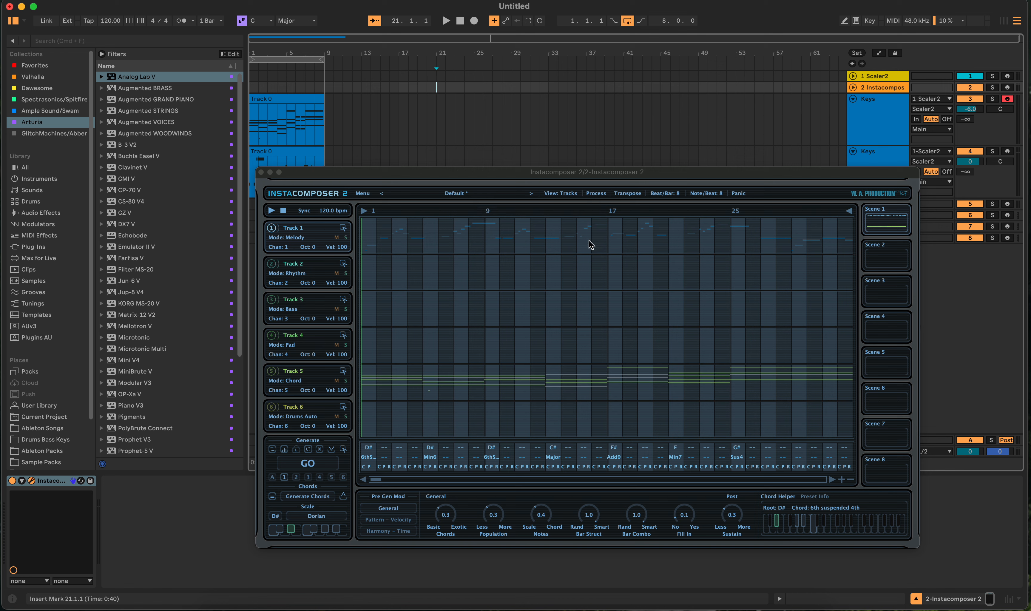
{"action": "left_click", "coordinate": [434, 396]}
{"action": "left_click", "coordinate": [466, 401]}
{"action": "double_click", "coordinate": [466, 401]}
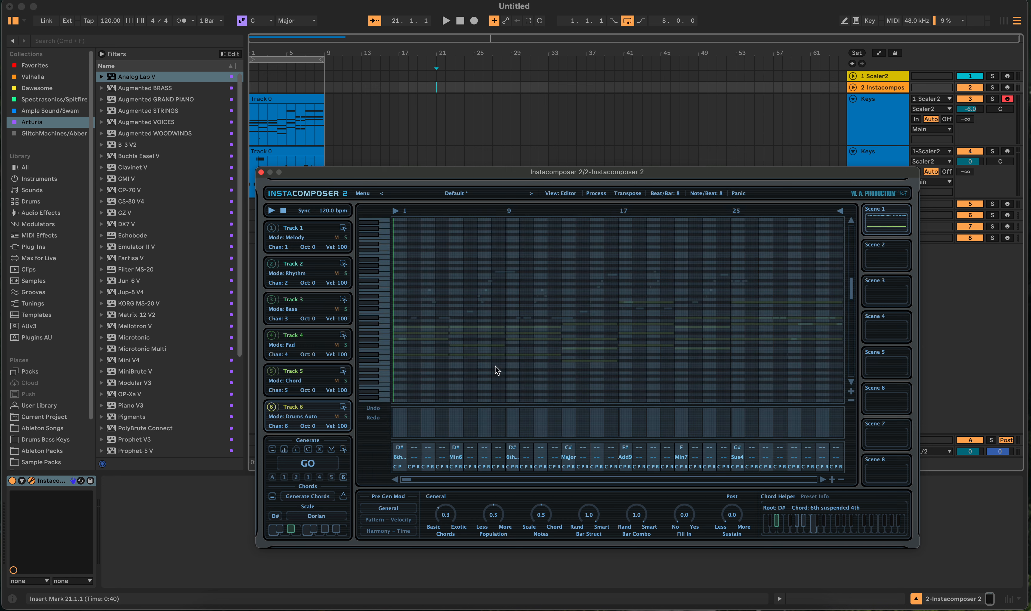
{"action": "scroll", "coordinate": [497, 366], "scroll_direction": "down", "scroll_amount": 5}
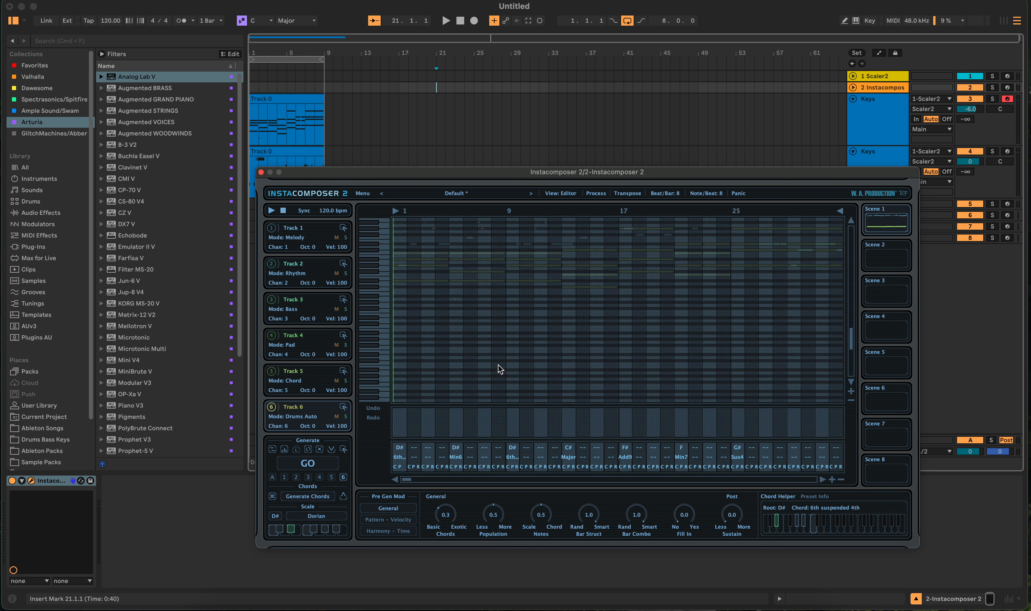
{"action": "scroll", "coordinate": [510, 330], "scroll_direction": "down", "scroll_amount": 3}
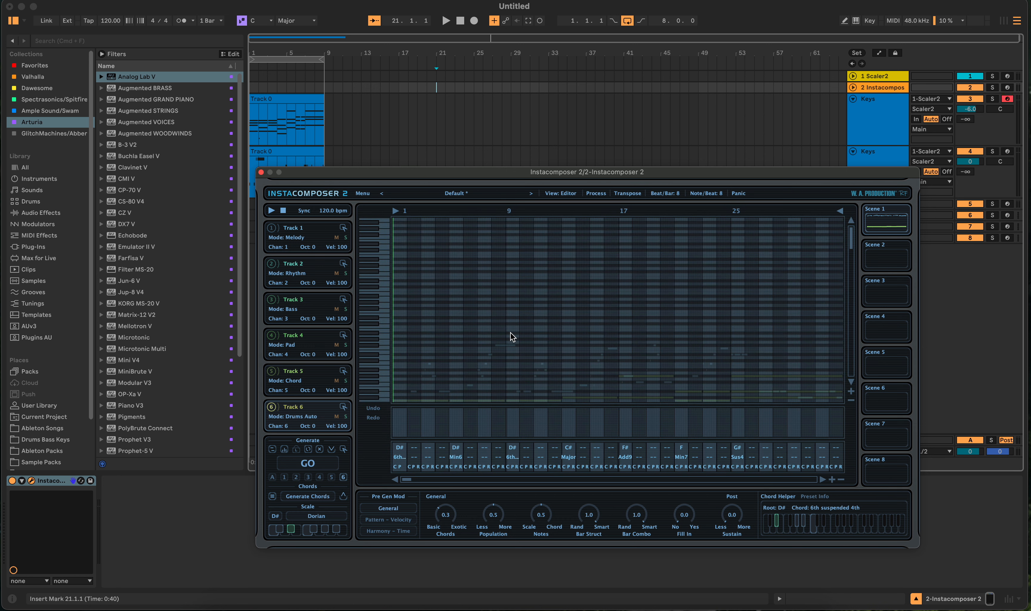
{"action": "left_click", "coordinate": [563, 193]}
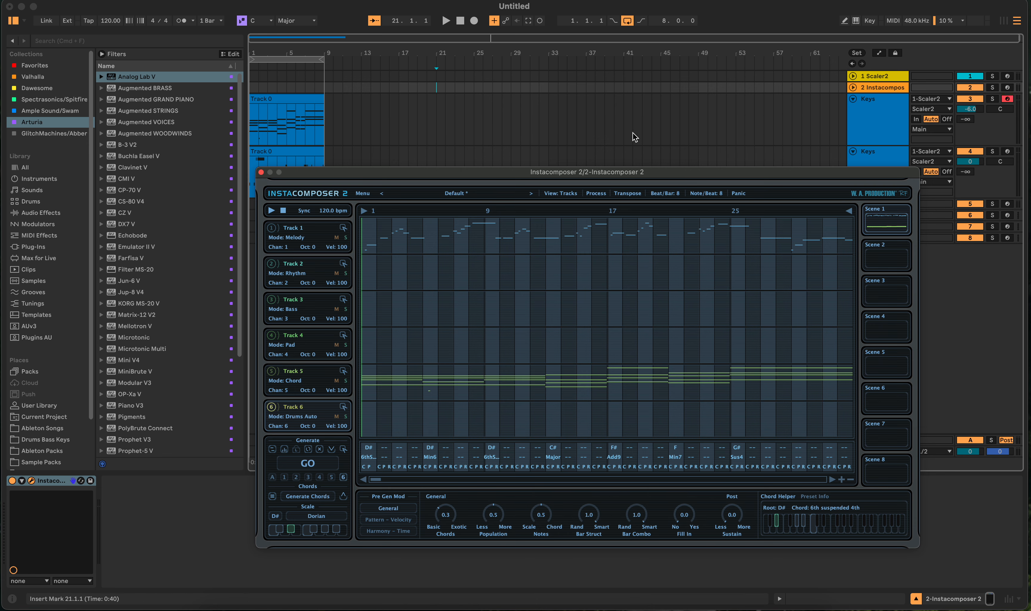
{"action": "left_click_drag", "start_coordinate": [649, 172], "coordinate": [612, 142]}
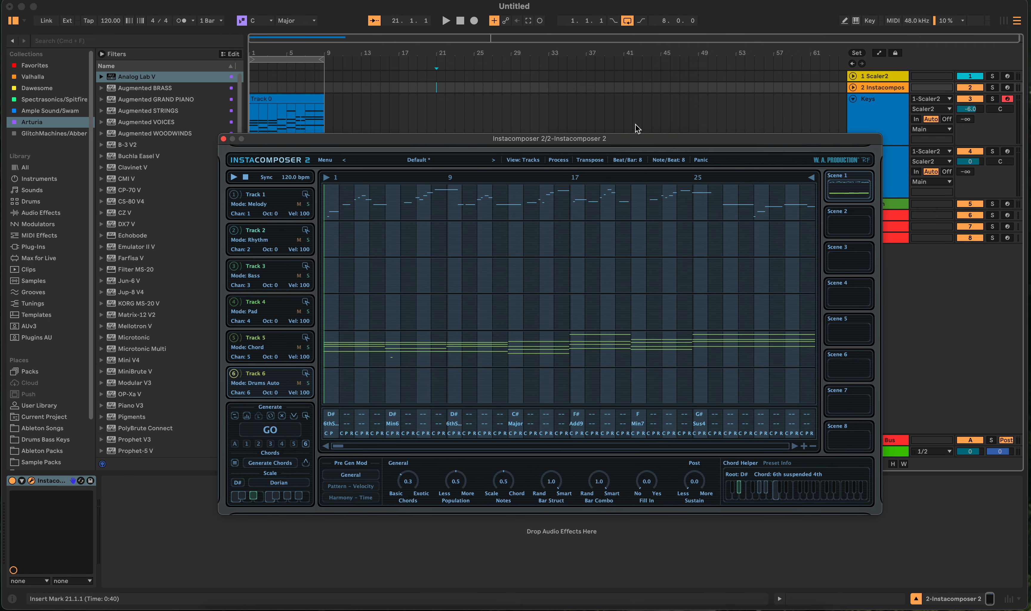